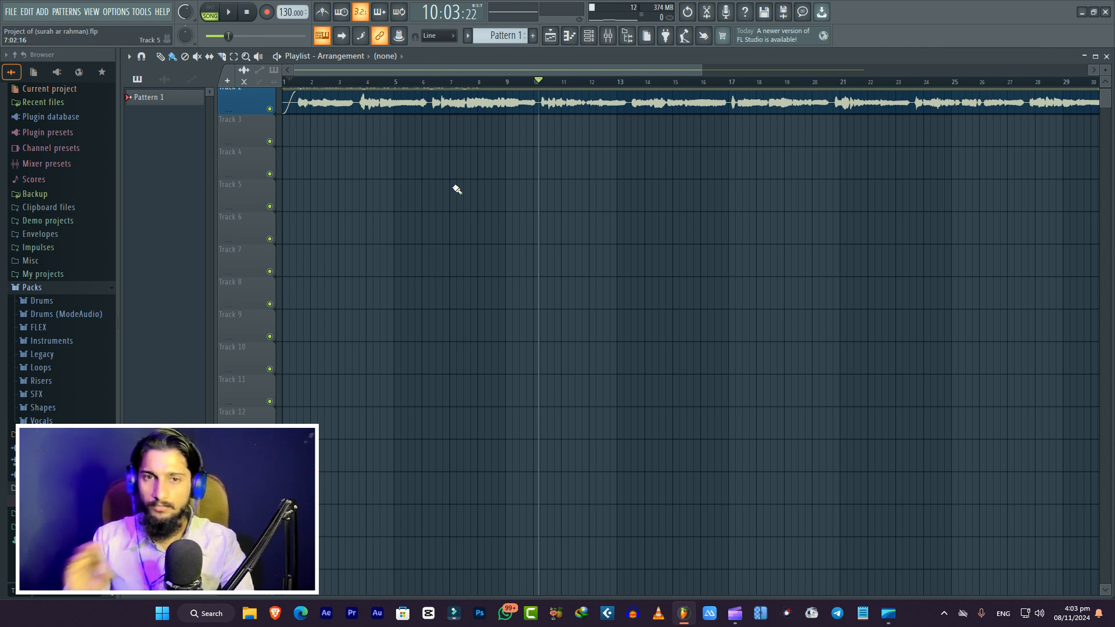
Open the vocal audio clip on Track 2 in the Newtone pitch-correction editor
click(608, 35)
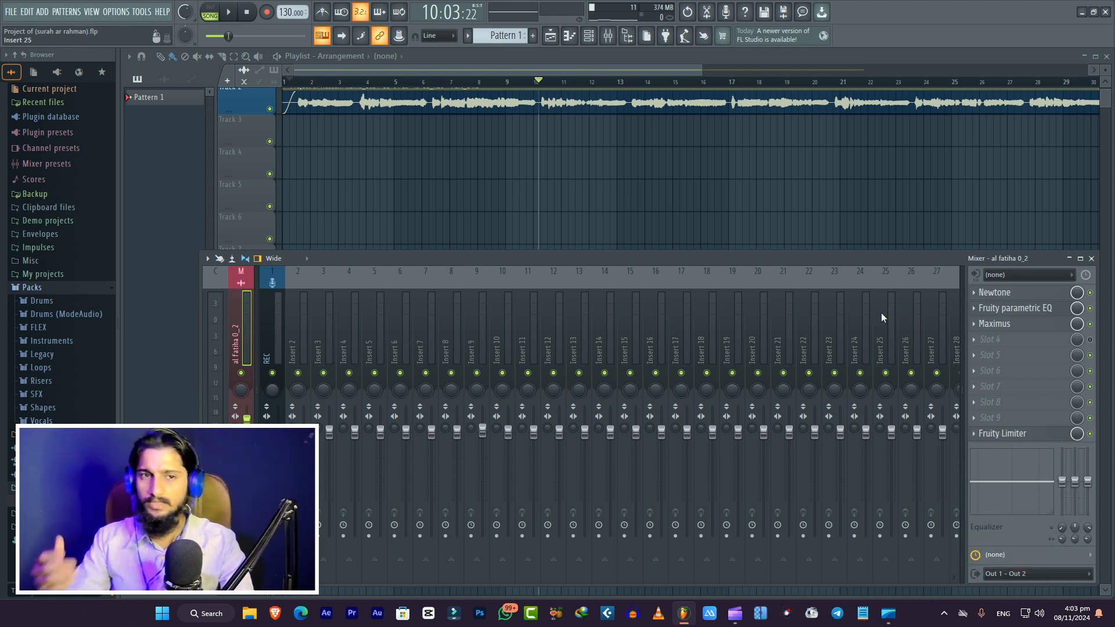
click(1069, 258)
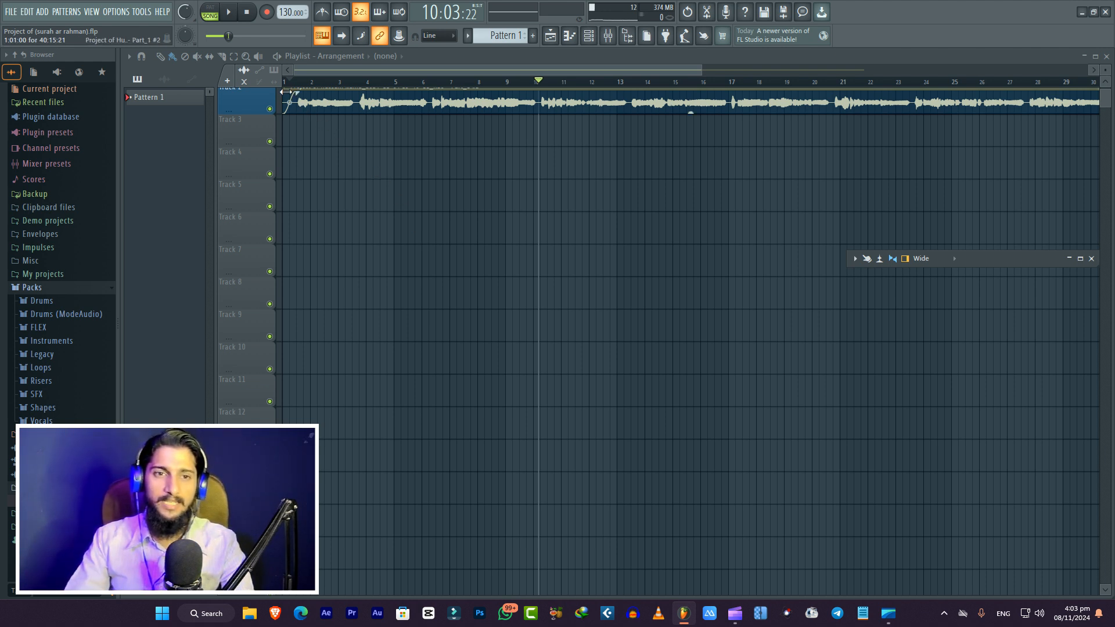
scroll(297, 98, up, 1)
scroll(297, 98, up, 1)
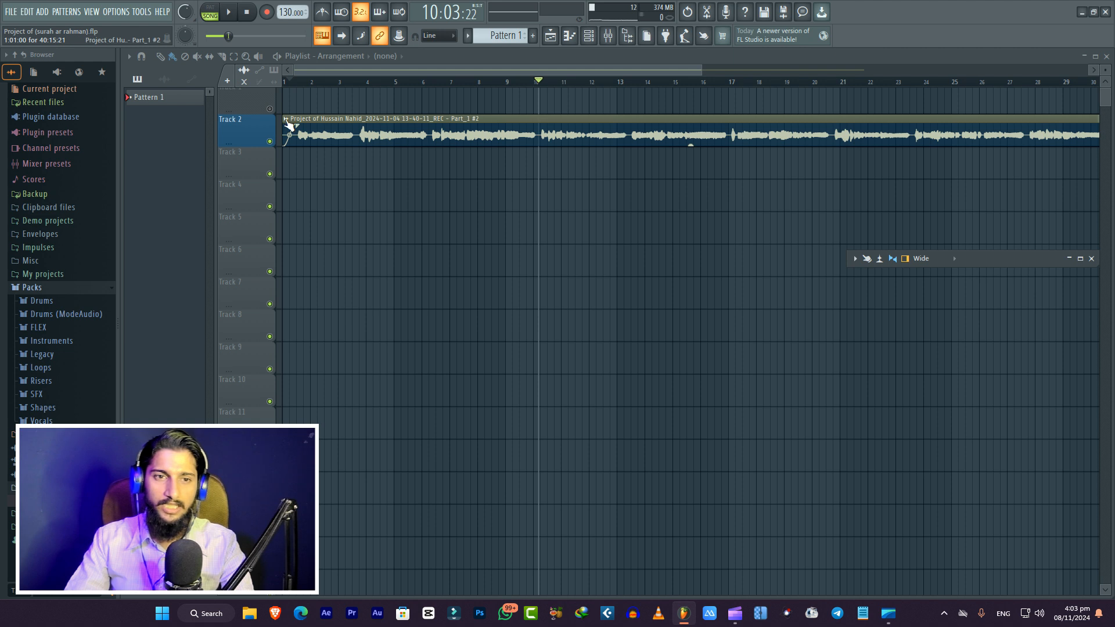
right_click(287, 120)
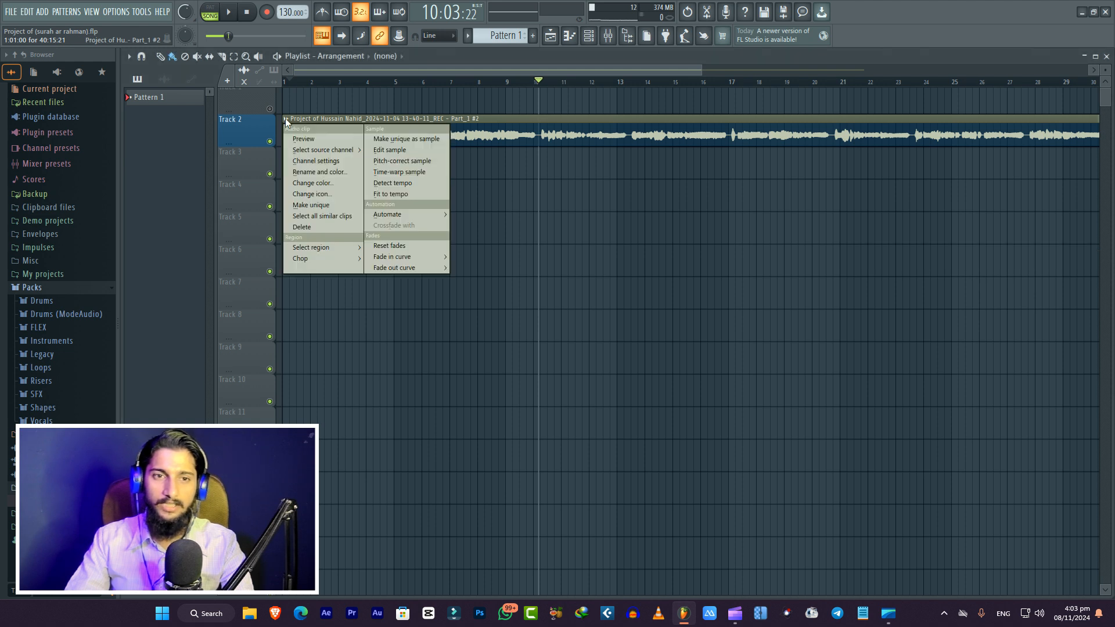
click(406, 160)
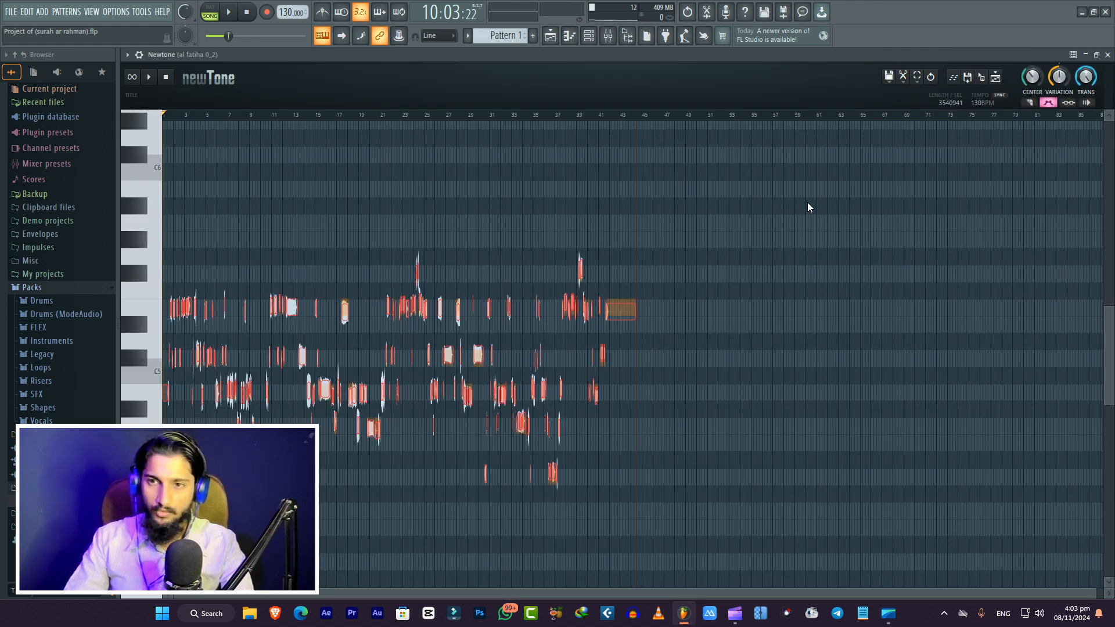
click(1097, 54)
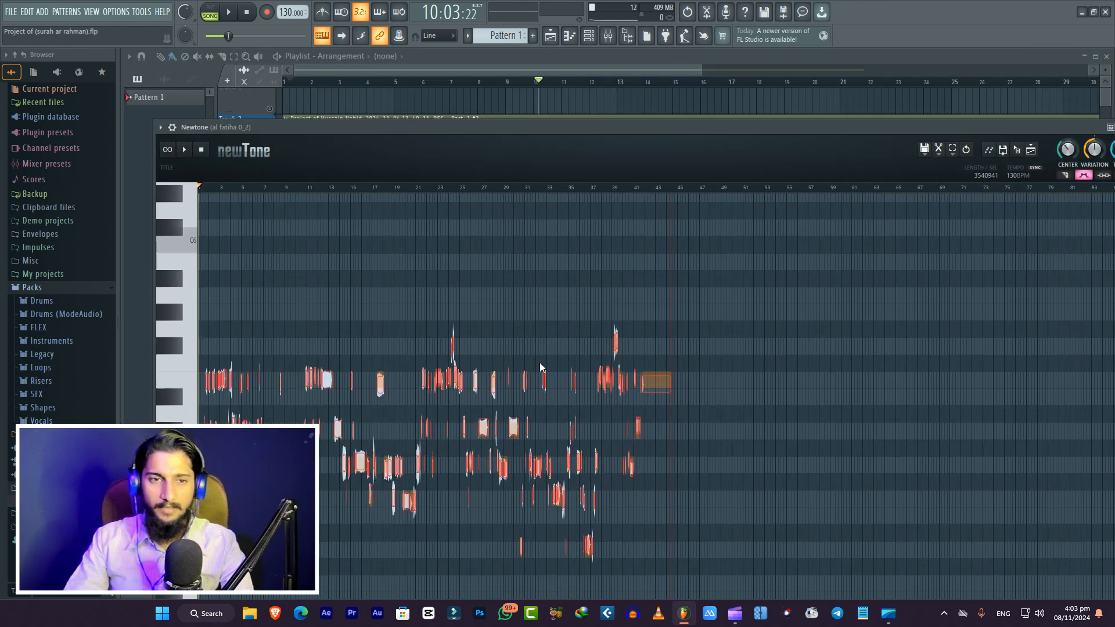
drag(499, 133, 451, 131)
click(1079, 130)
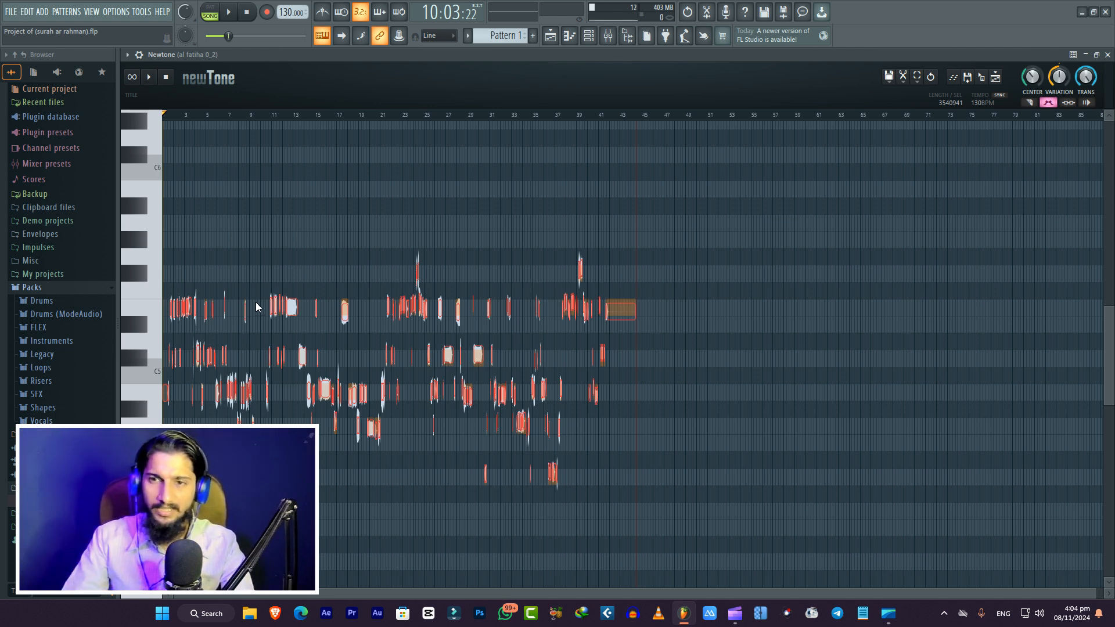
click(905, 82)
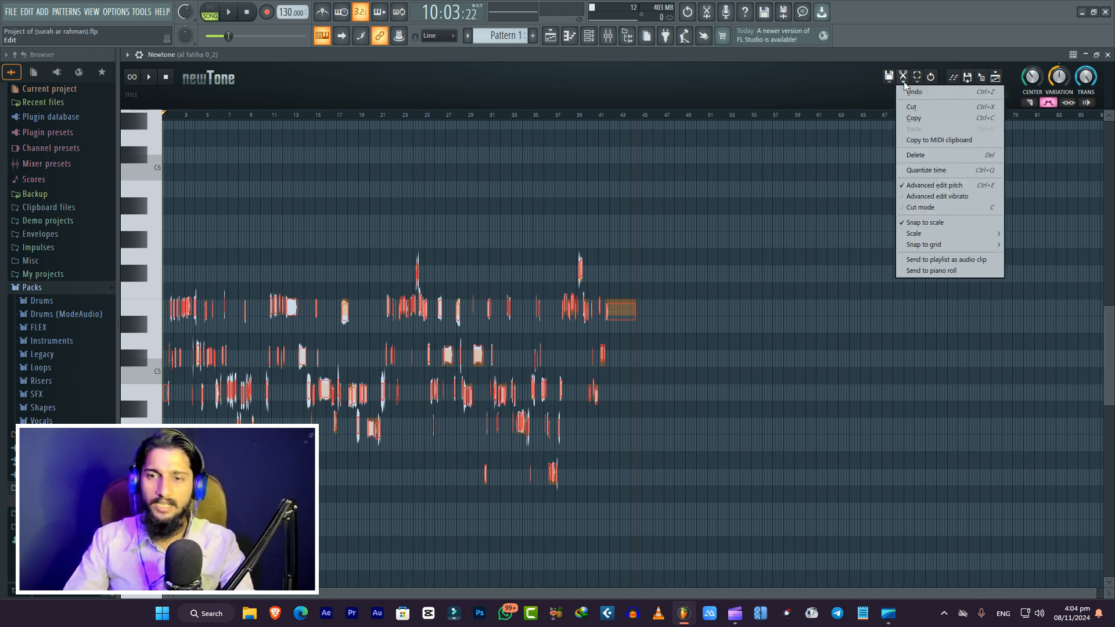
mouse_move(908, 235)
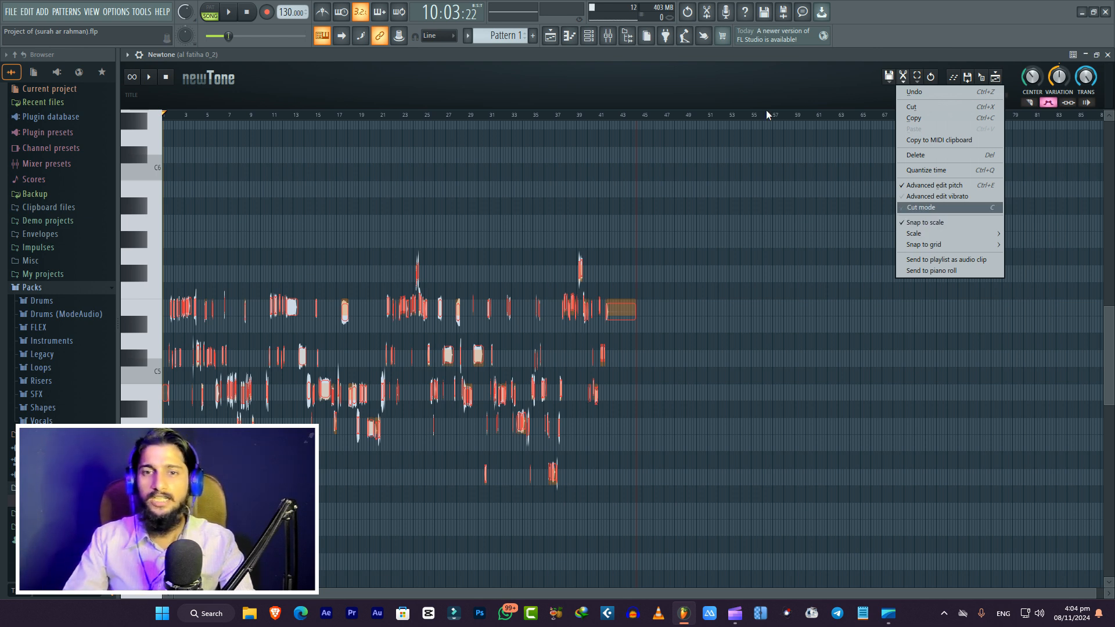
click(706, 83)
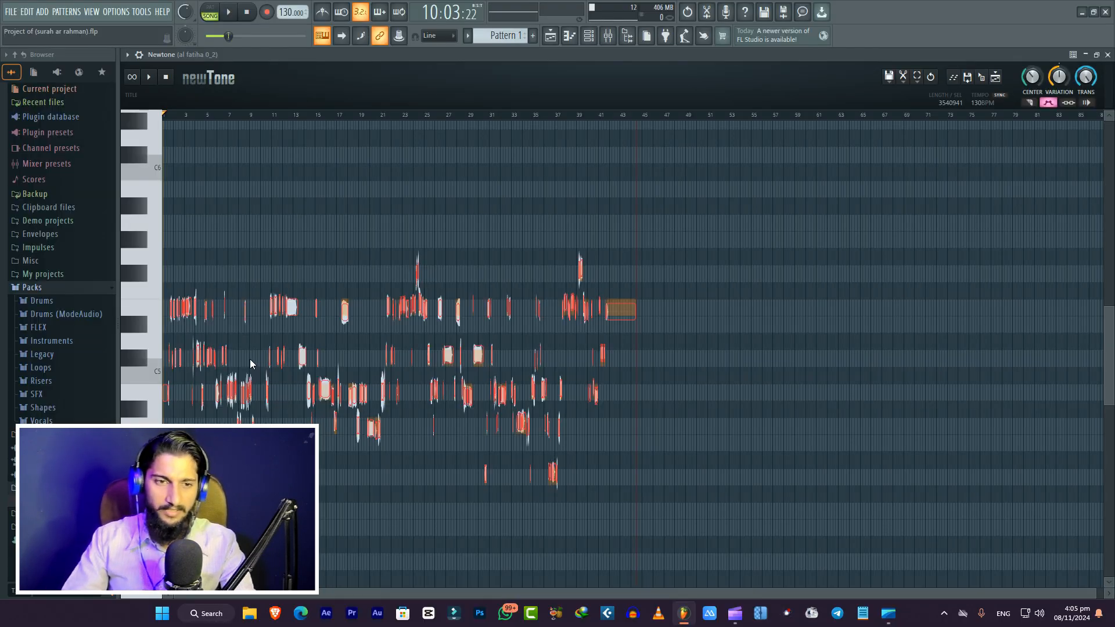
Place the Newtone playhead between bars 12 and 13, just before the long sustained note
scroll(250, 359, up, 8)
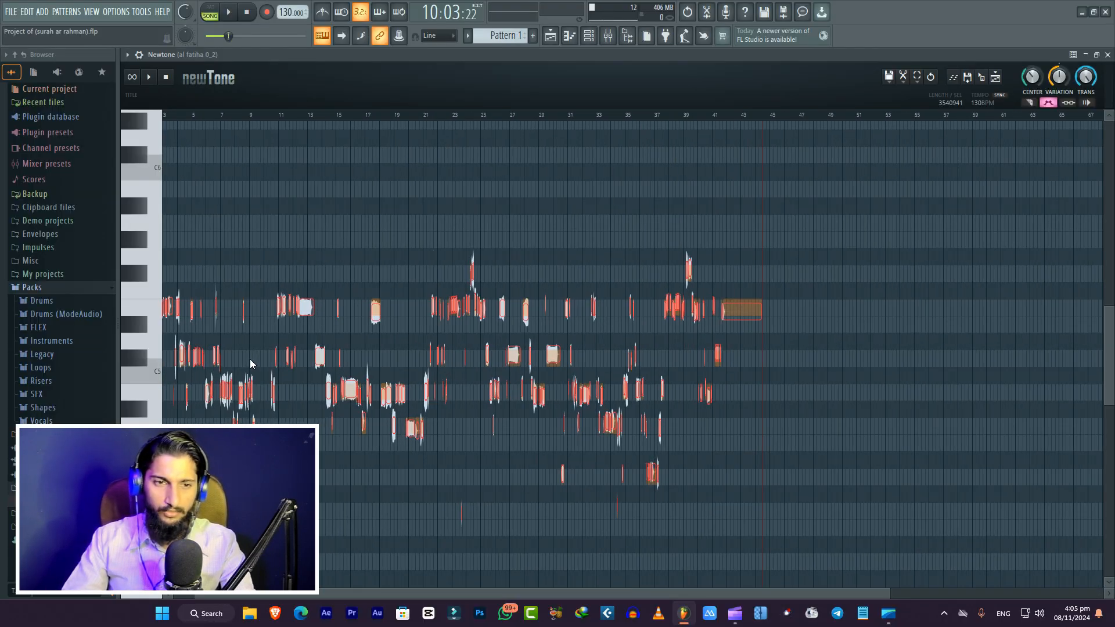
scroll(251, 361, up, 2)
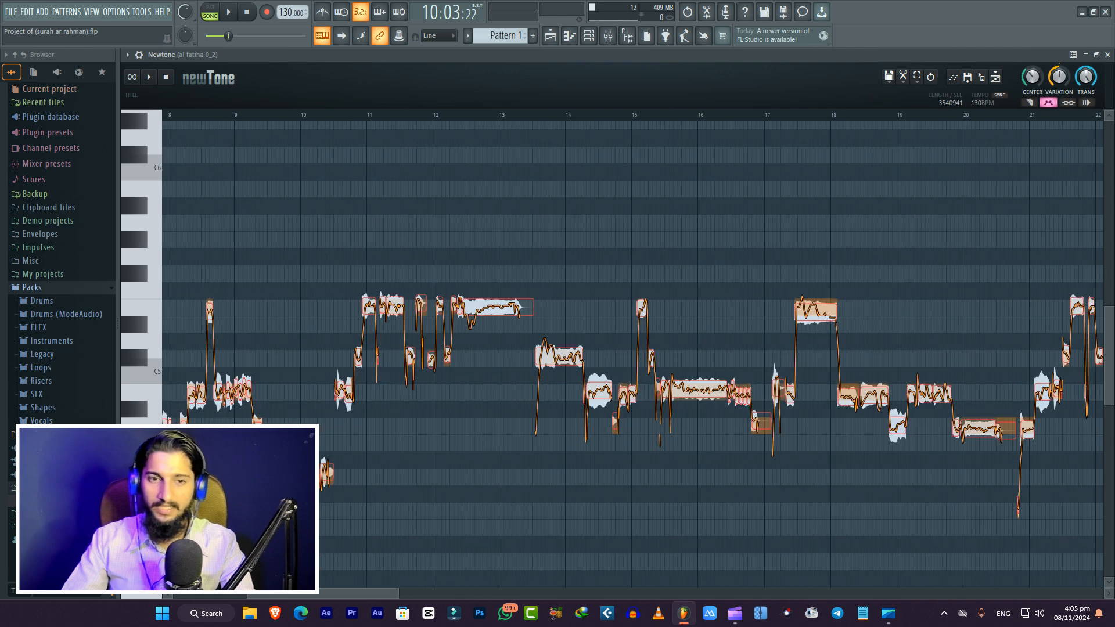
drag(342, 596, 246, 595)
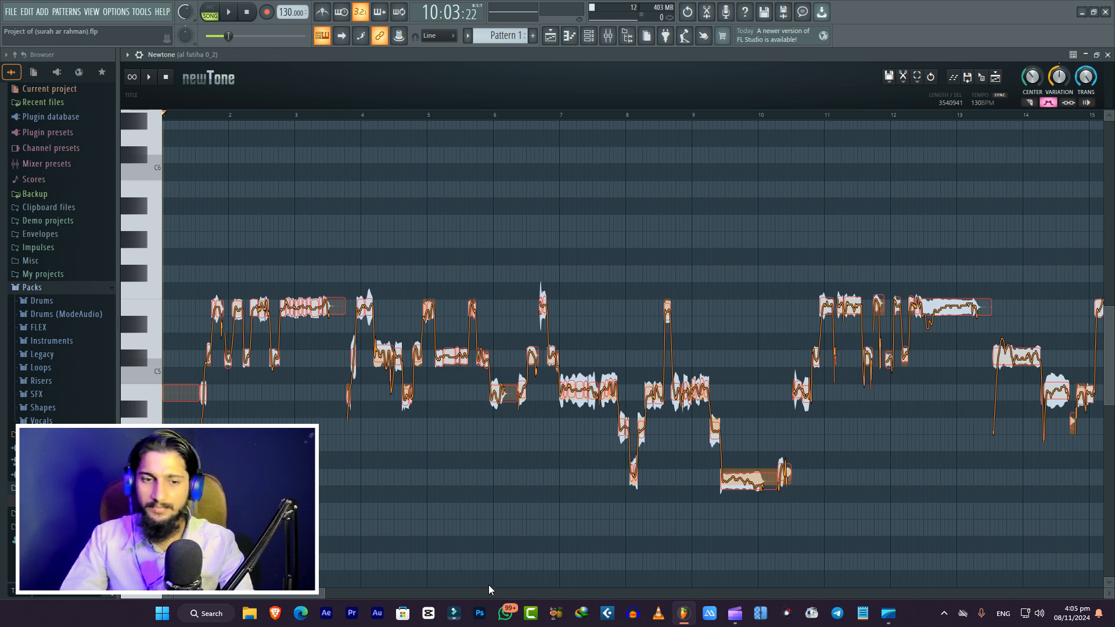
drag(258, 595, 329, 594)
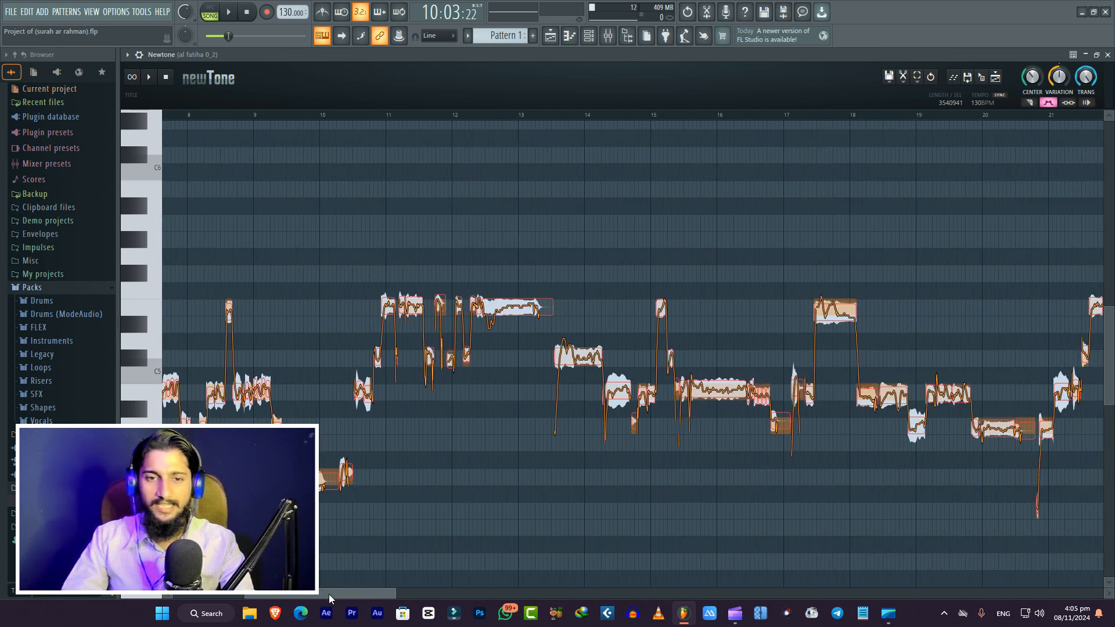
click(465, 113)
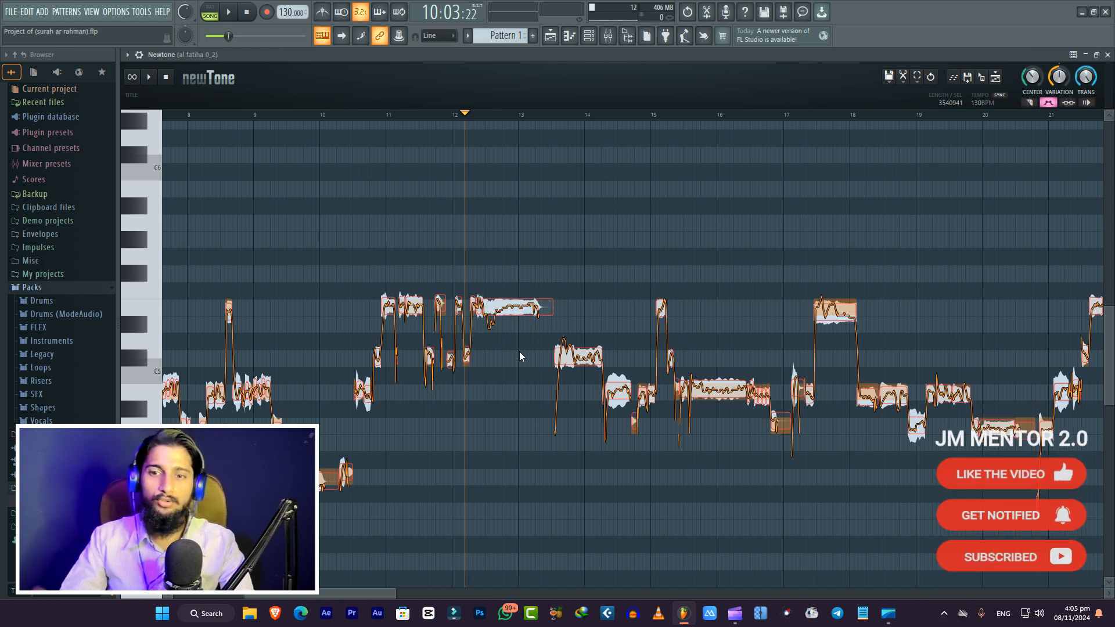
In Cut mode, slice the long note after bar 12 at two points around the pitch dip near its start
click(1030, 104)
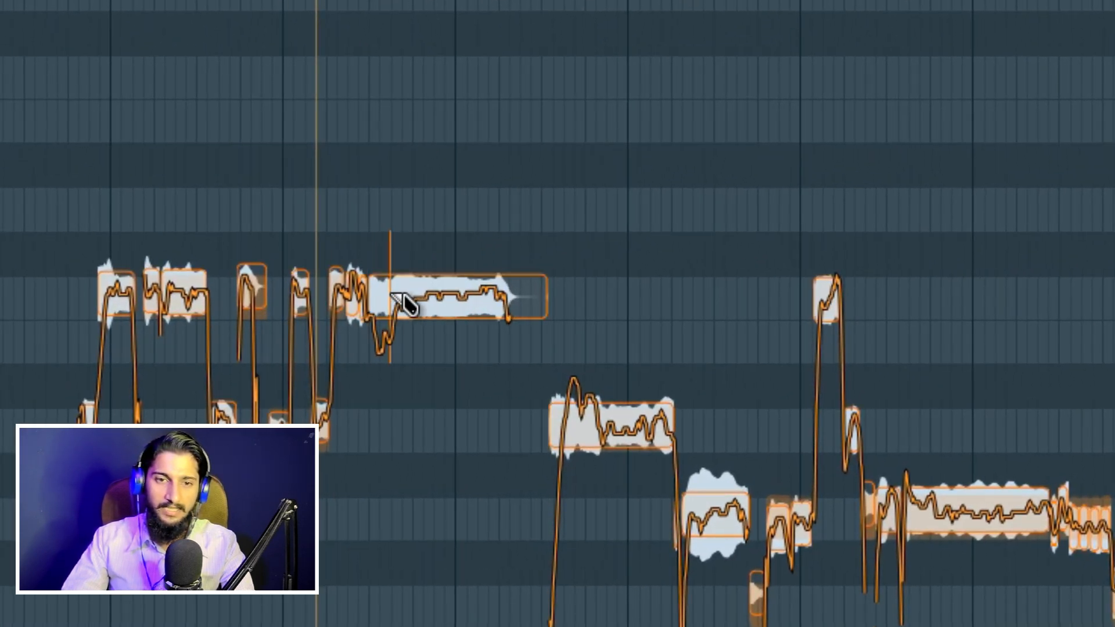
click(398, 297)
click(409, 298)
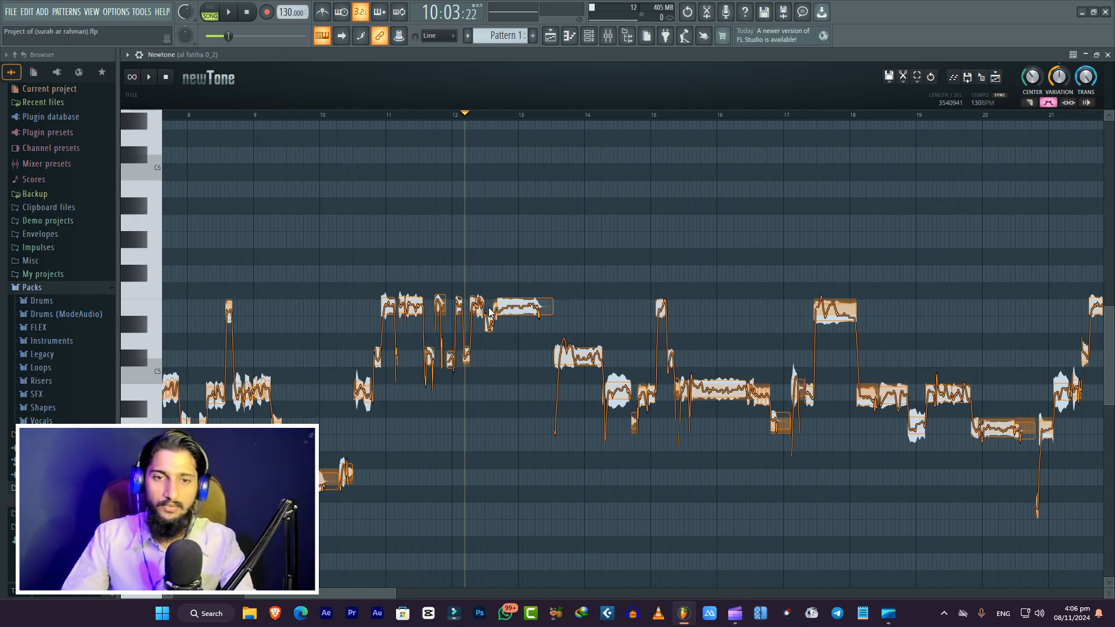
Play back the sliced passage from just after bar 12 twice to hear the pitch dip
scroll(491, 314, up, 3)
scroll(488, 309, up, 2)
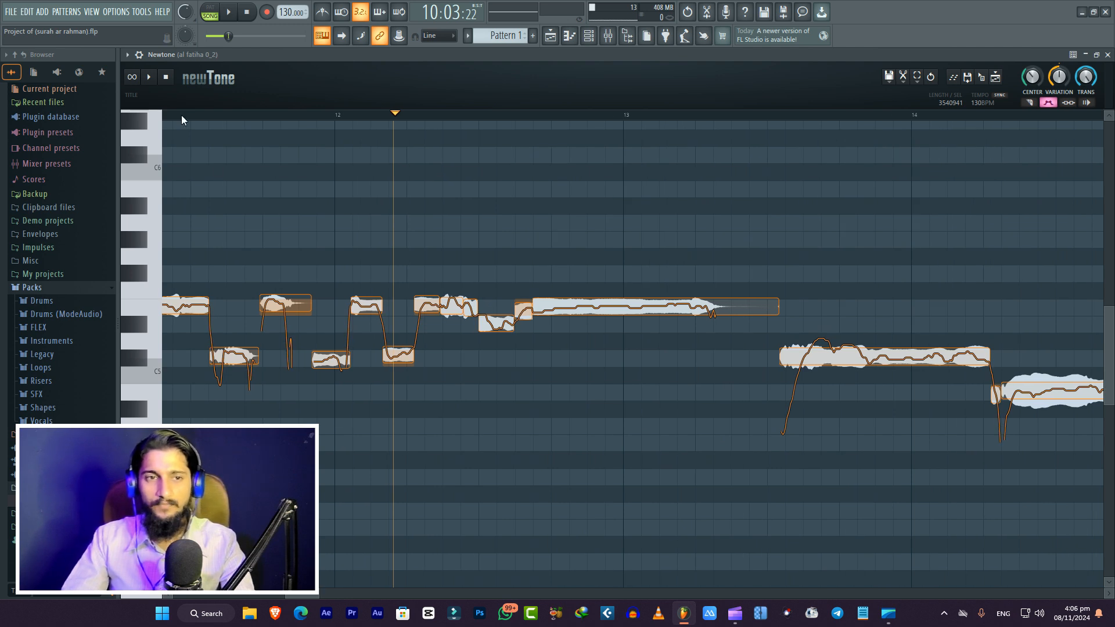
click(151, 81)
key(space)
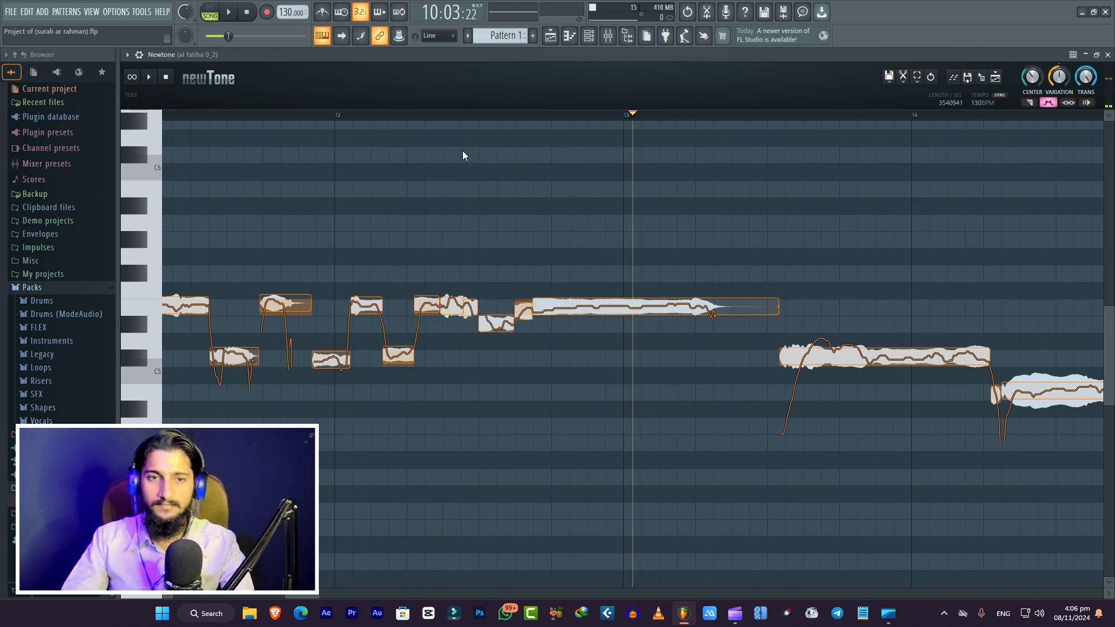
click(409, 116)
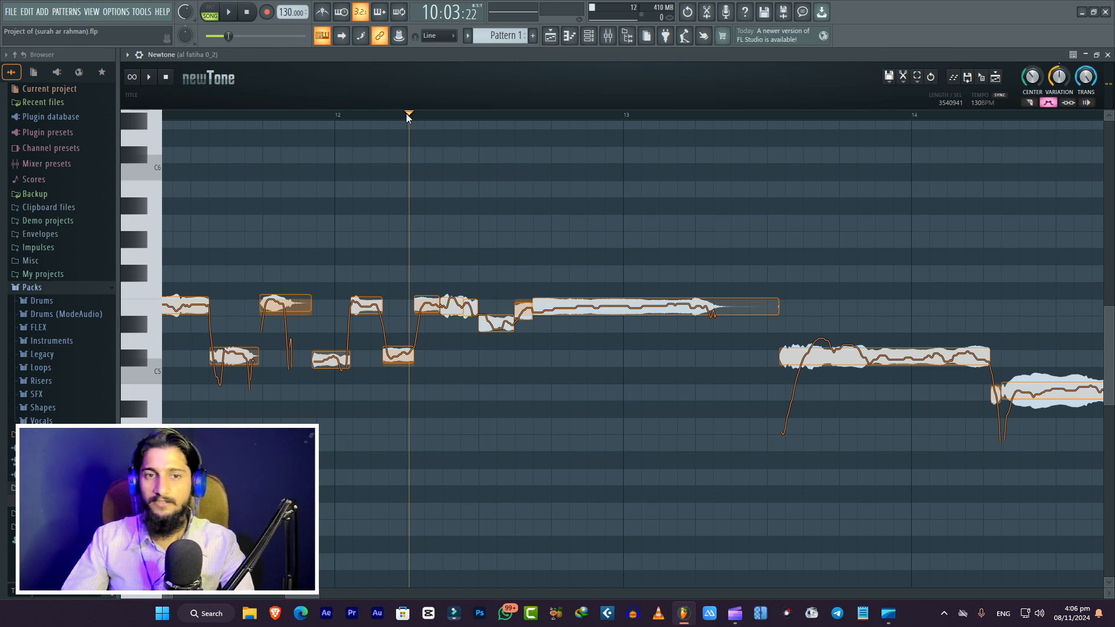
click(393, 114)
click(152, 80)
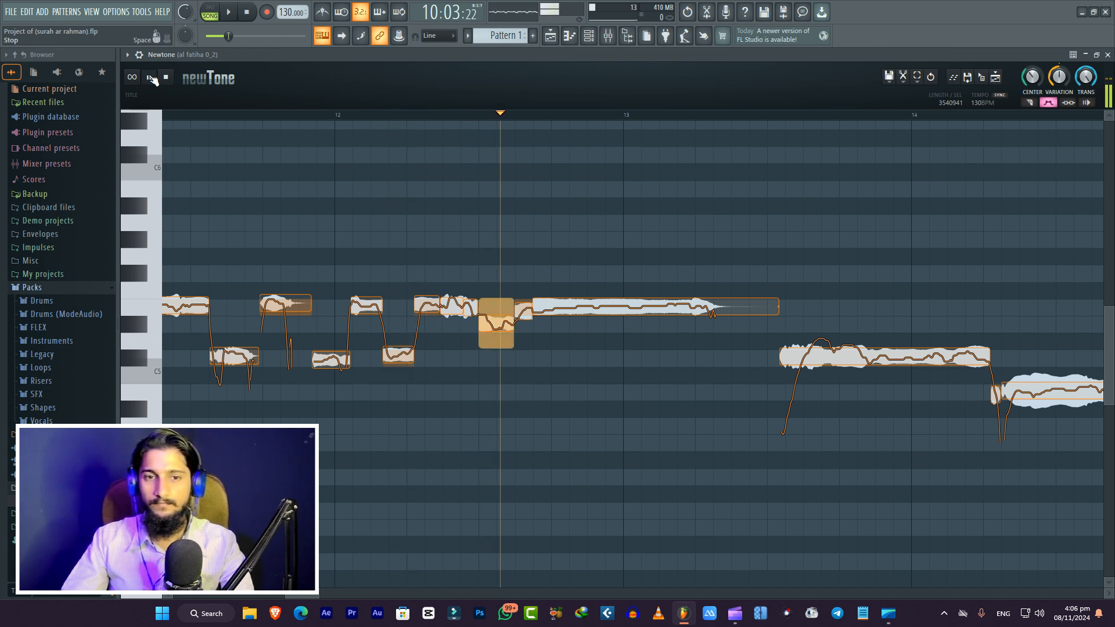
Slice the short dipped note between bars 12 and 13 into two pieces and play the passage back
mouse_move(494, 324)
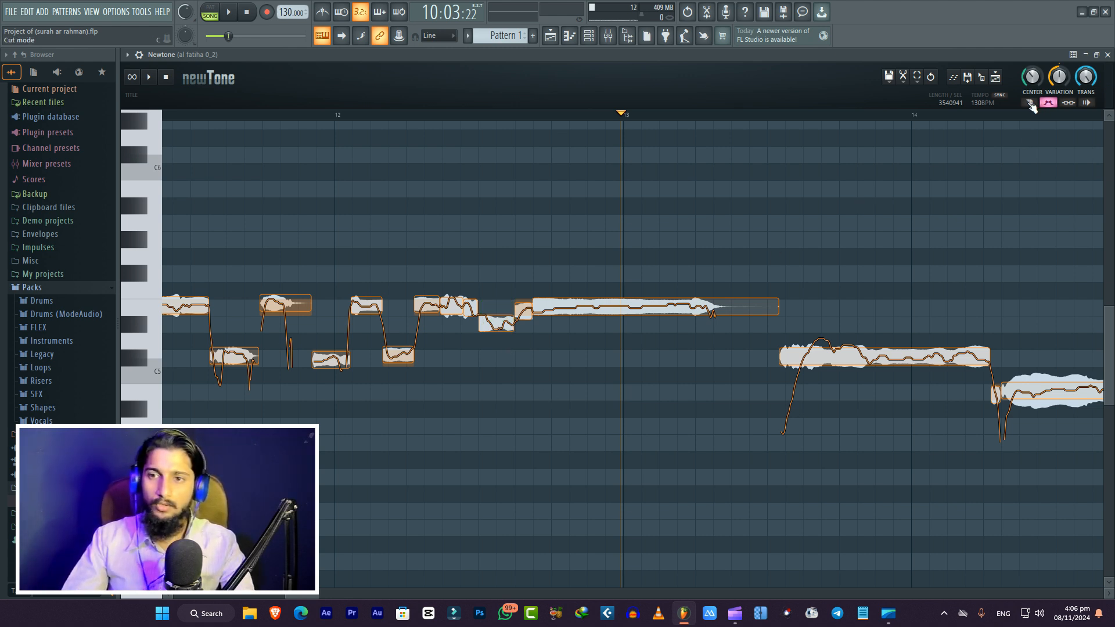
click(497, 328)
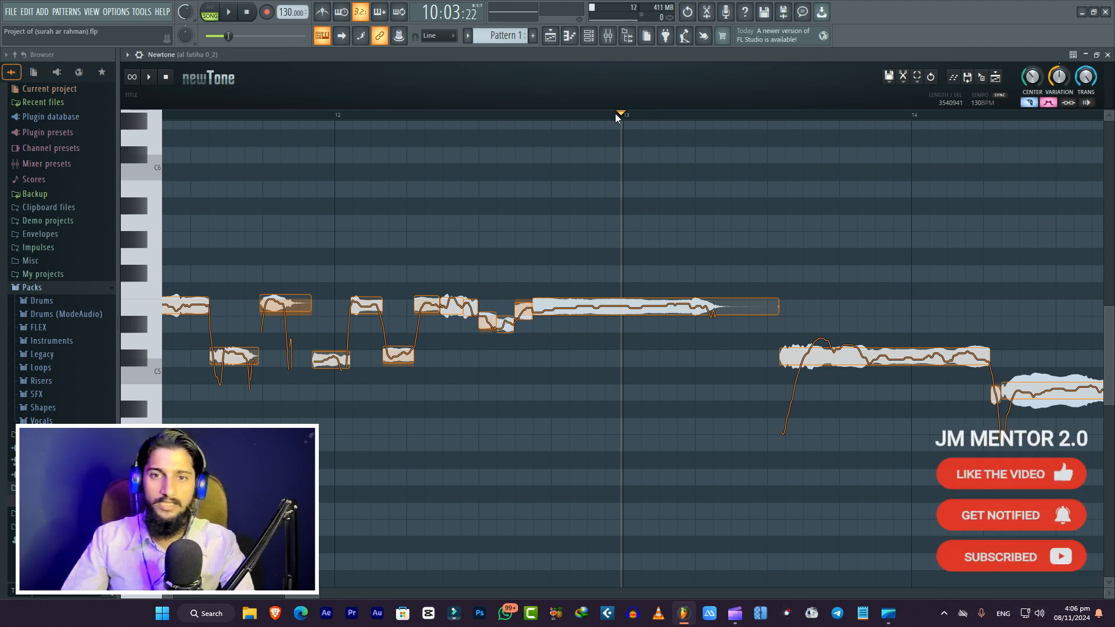
drag(615, 114, 394, 114)
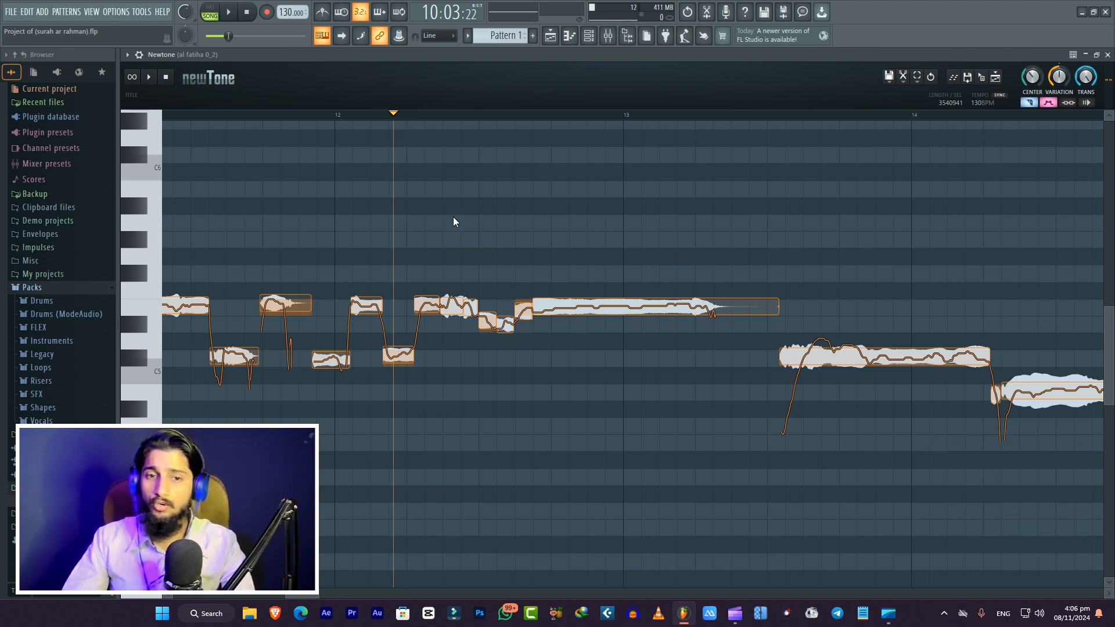
click(153, 81)
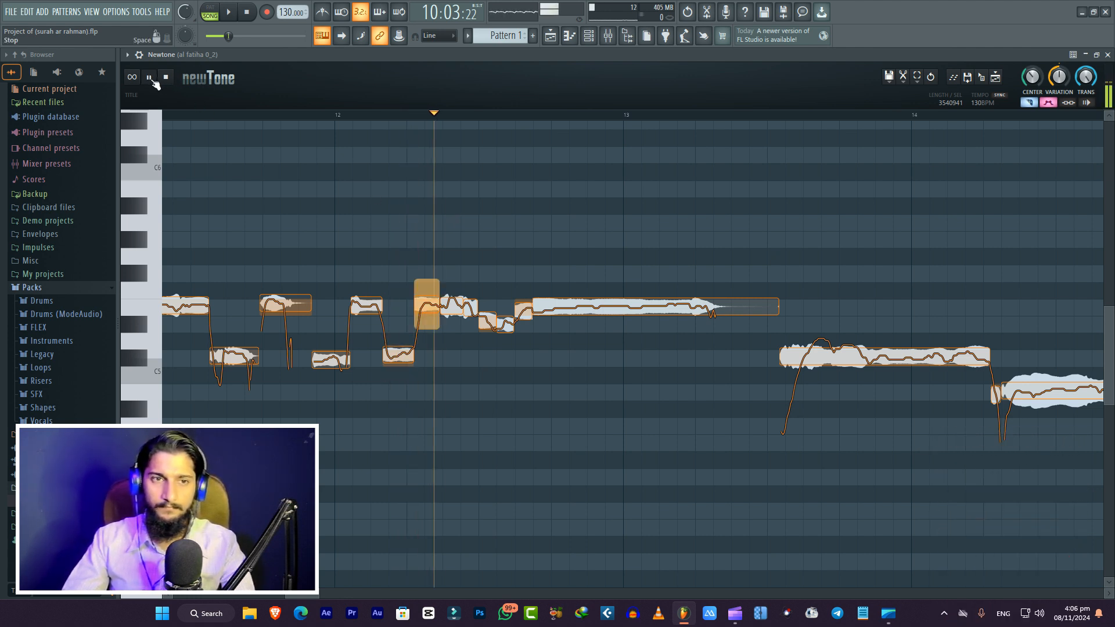
click(153, 81)
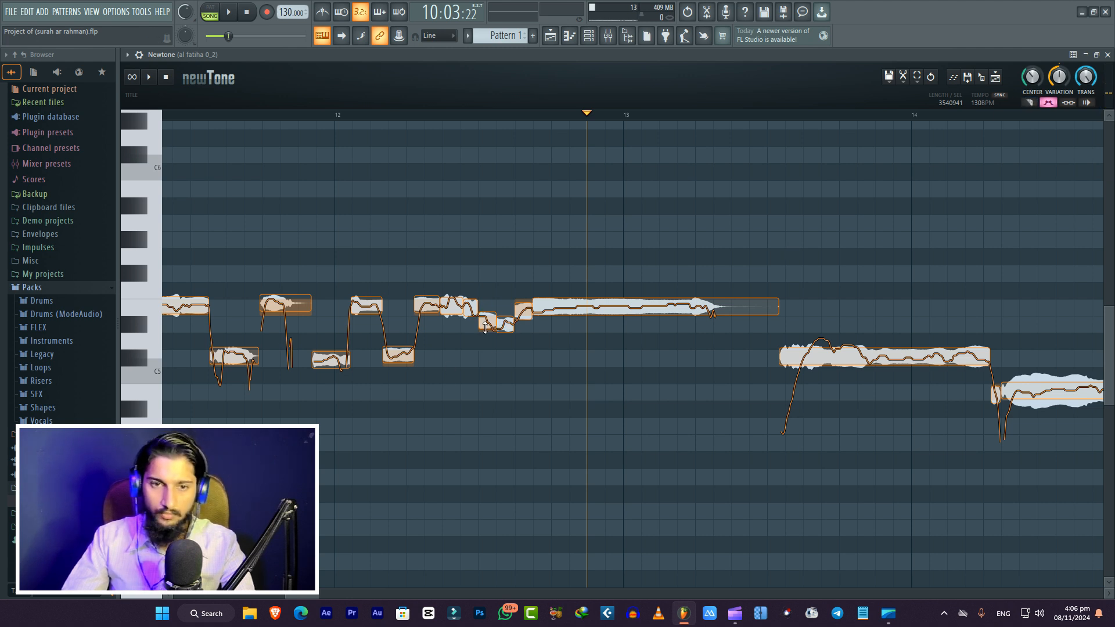
Raise both pieces of the dipped note to E5, level with the neighbouring notes, and replay the passage from bar 12
mouse_move(492, 325)
mouse_move(488, 320)
mouse_down()
mouse_move(514, 329)
mouse_move(507, 310)
mouse_up()
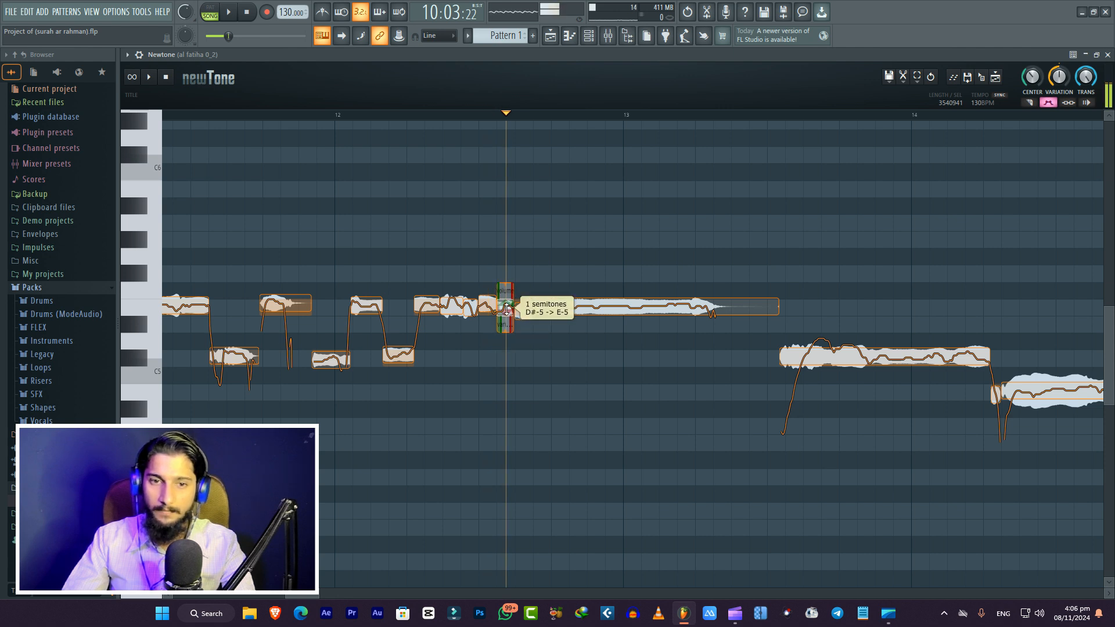
click(333, 115)
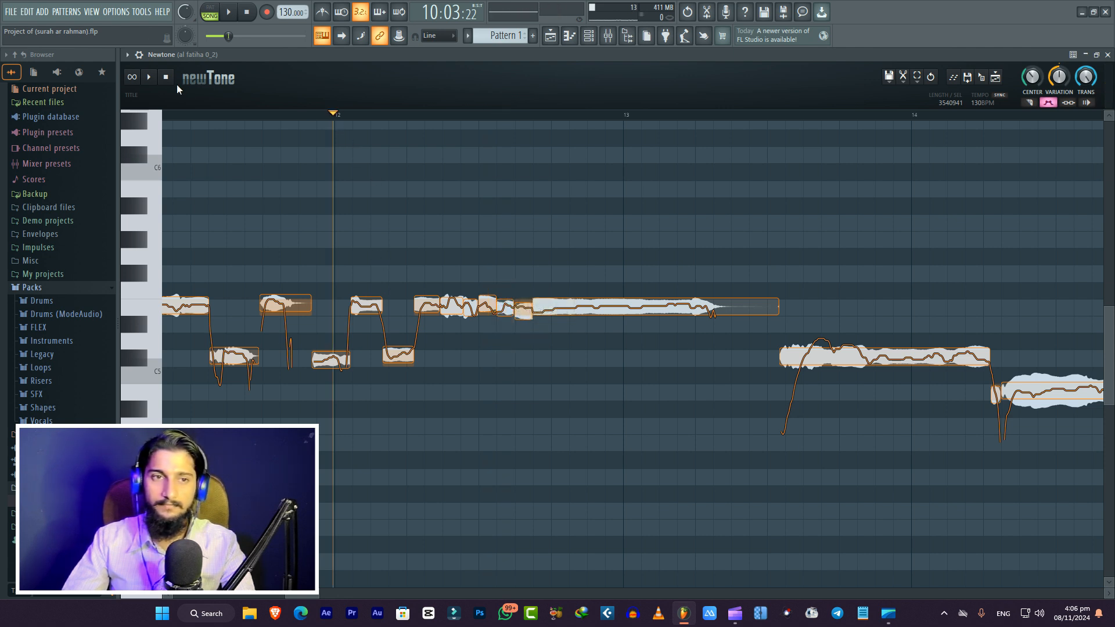
click(149, 77)
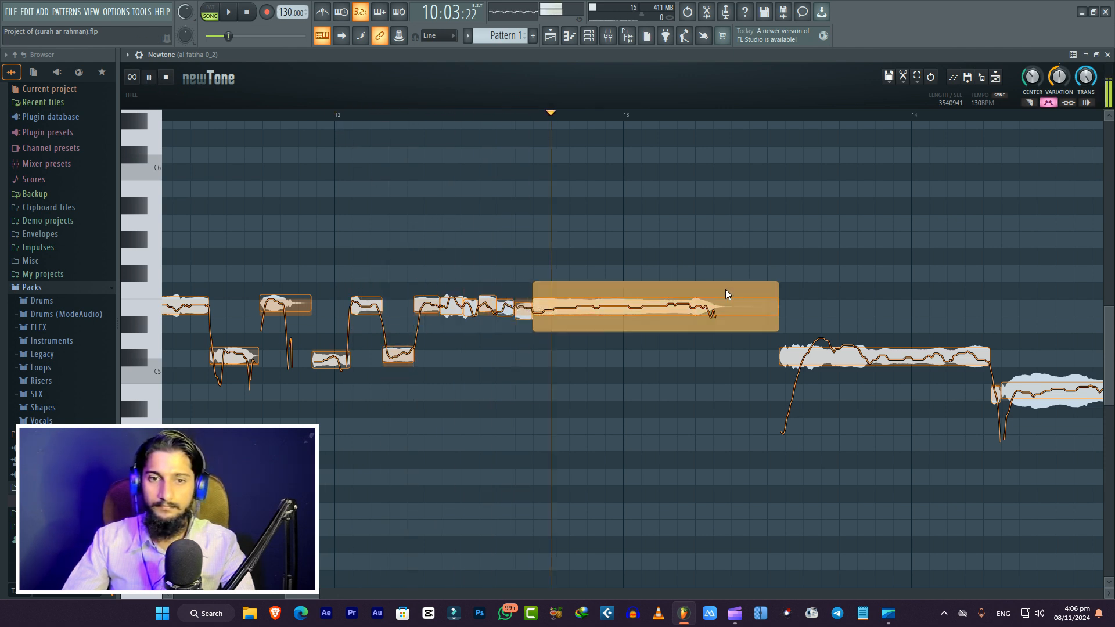
key(space)
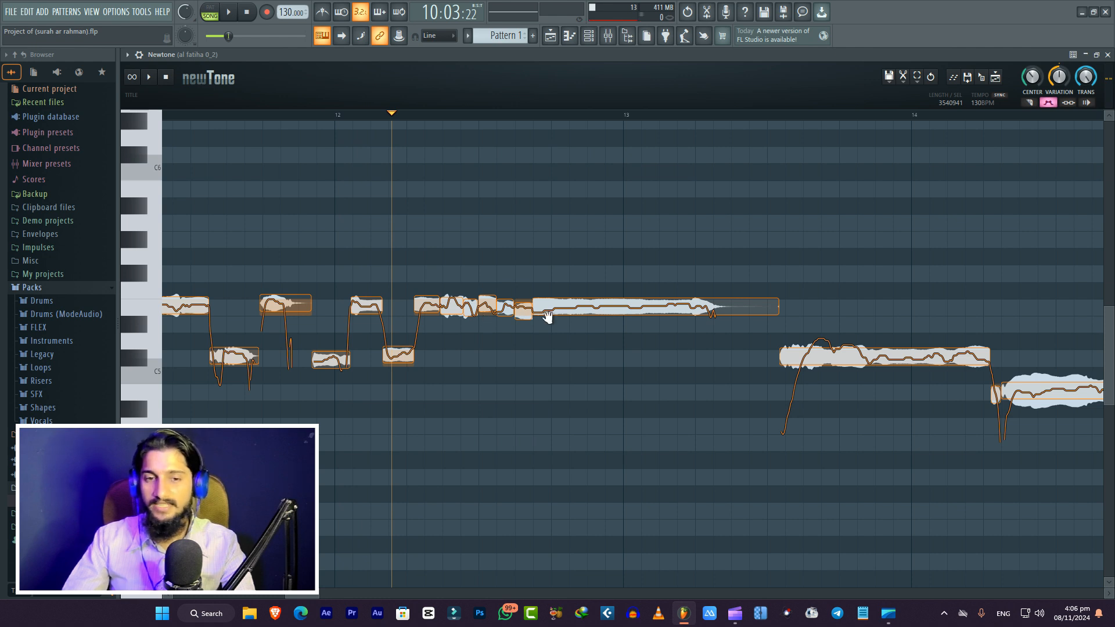
Using Cut mode, slice off the tail of the note just before the raised pieces, and turn Cut mode off
scroll(488, 302, up, 2)
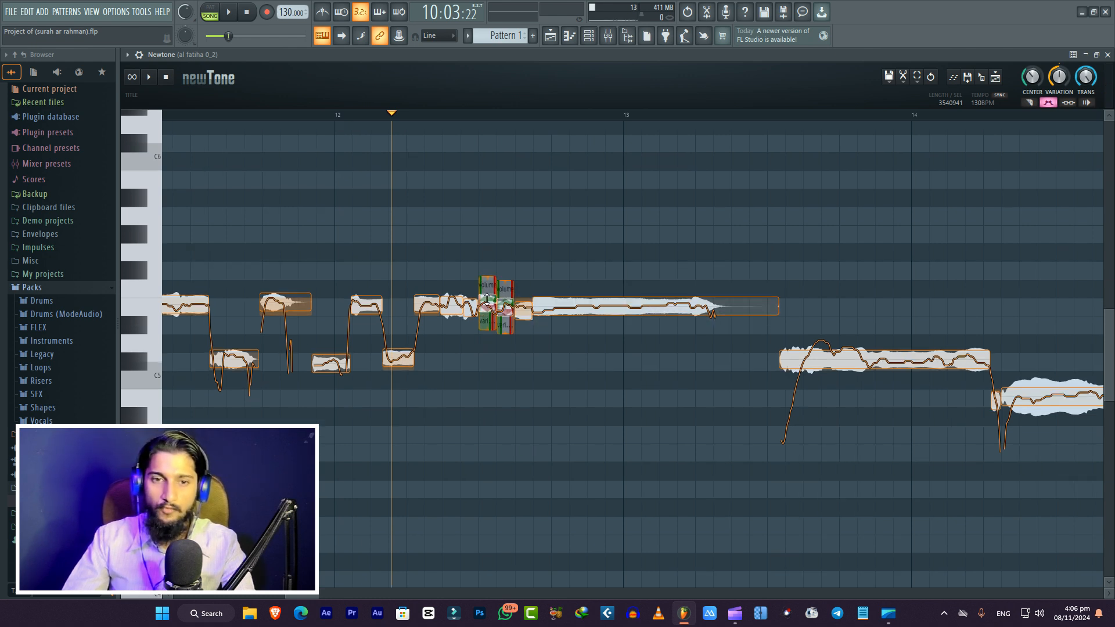
scroll(487, 298, up, 8)
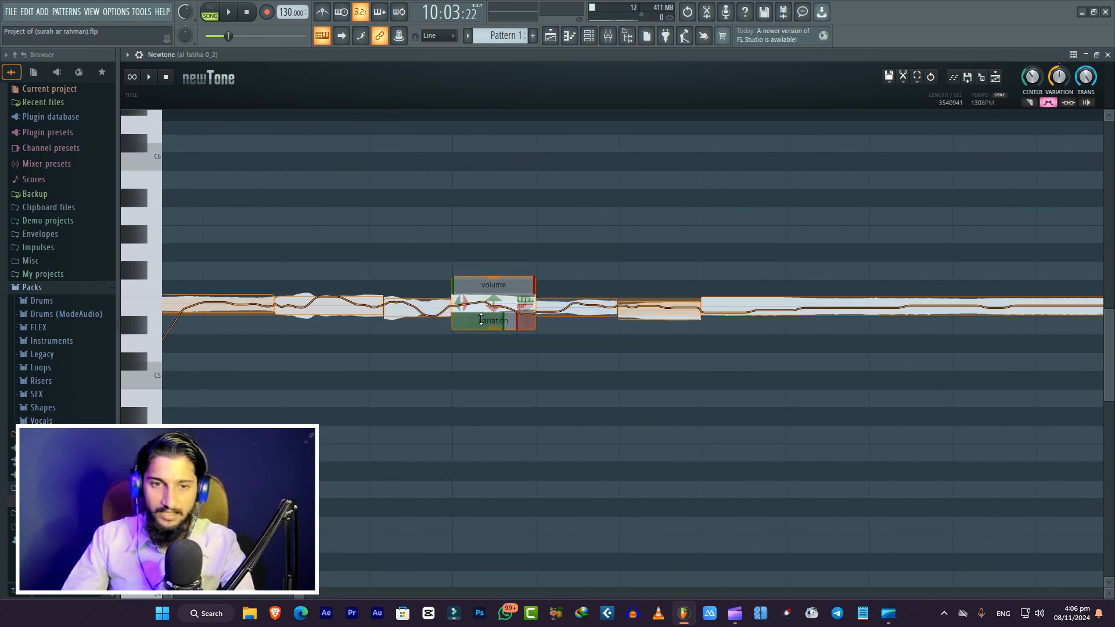
click(1029, 102)
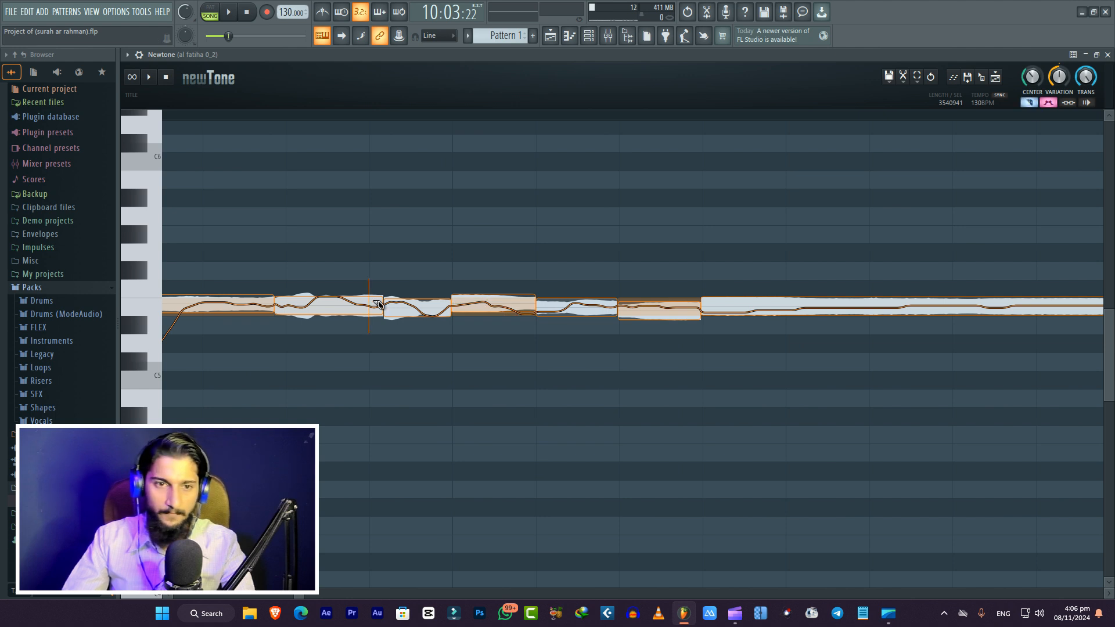
click(369, 308)
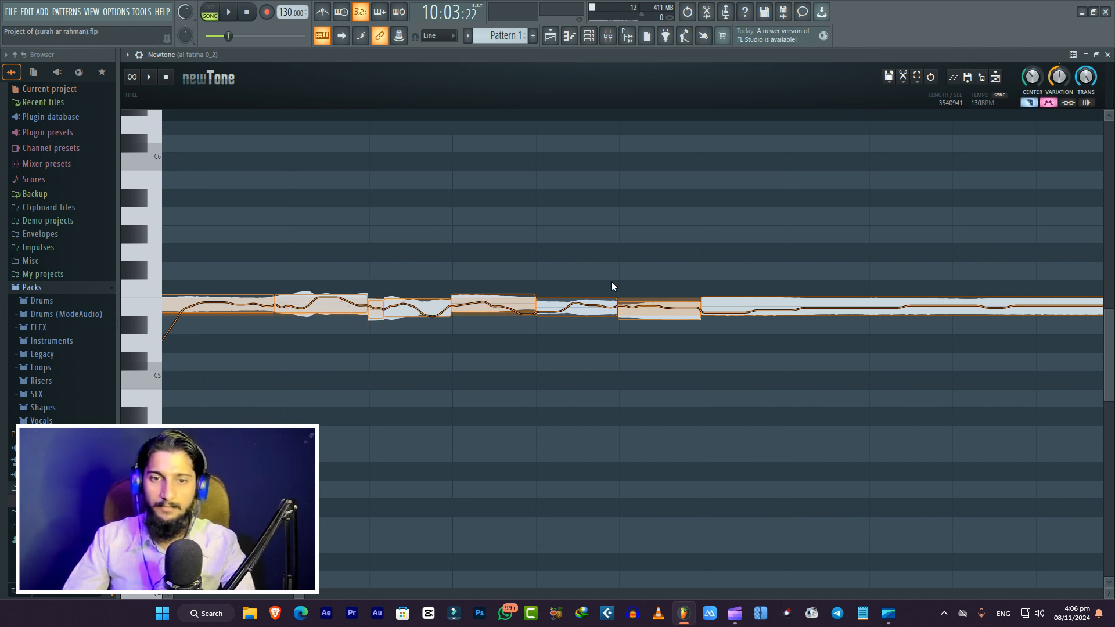
click(1029, 103)
scroll(496, 302, down, 6)
click(621, 312)
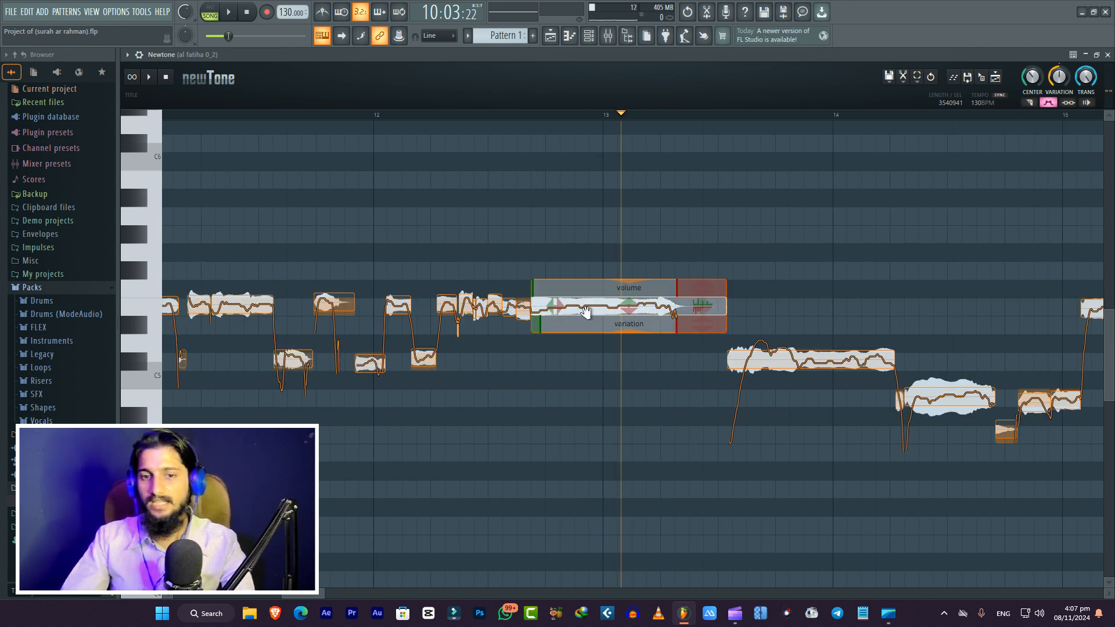
Reduce the pitch variation of the long sustained note around bar 13 until its pitch curve is nearly flat
scroll(617, 304, up, 4)
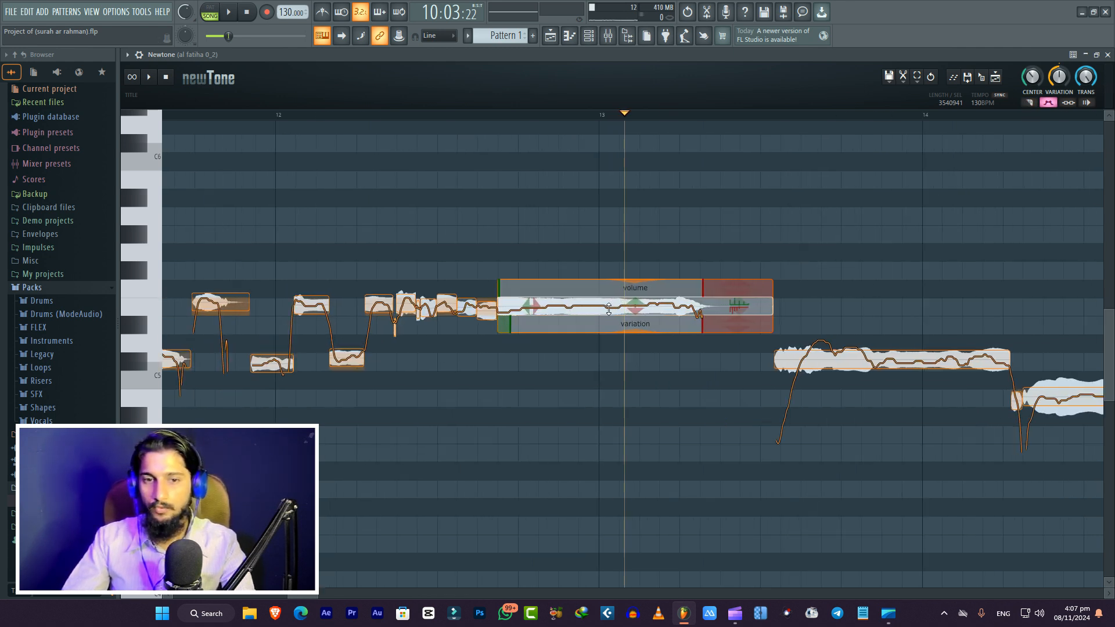
scroll(533, 315, up, 1)
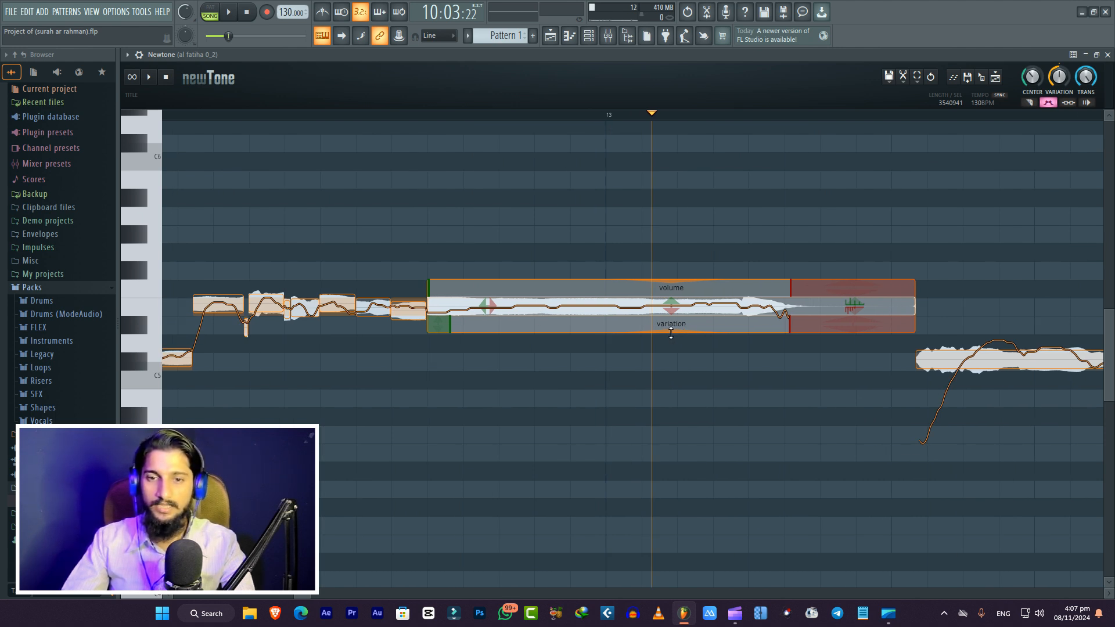
drag(671, 333, 674, 241)
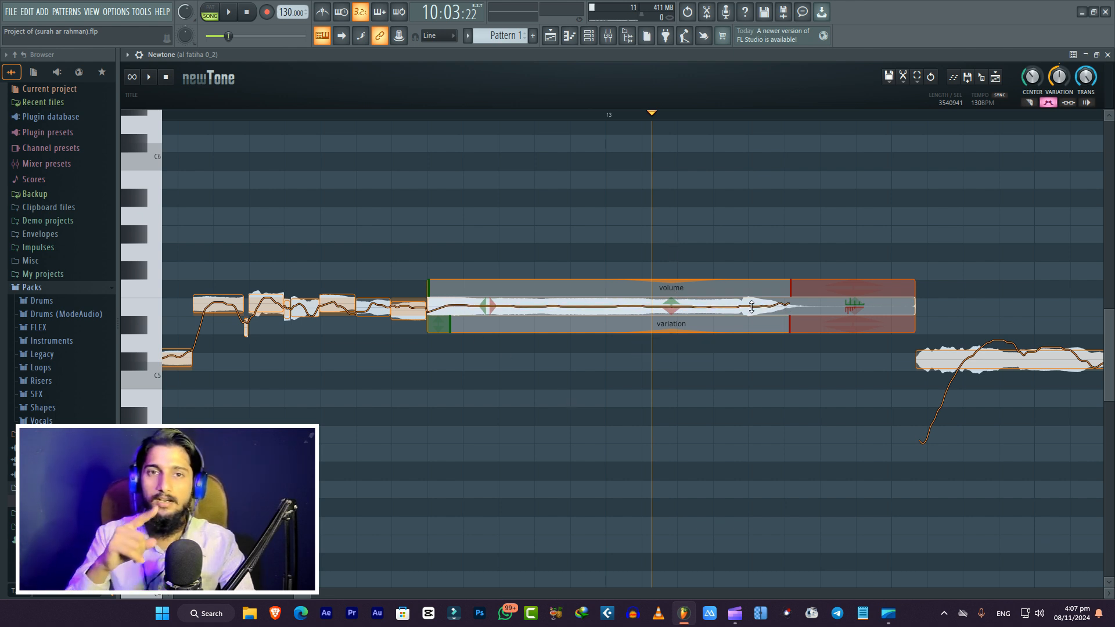
Play back the passage from the short slices between bars 12 and 13 through the long sustained note
click(419, 113)
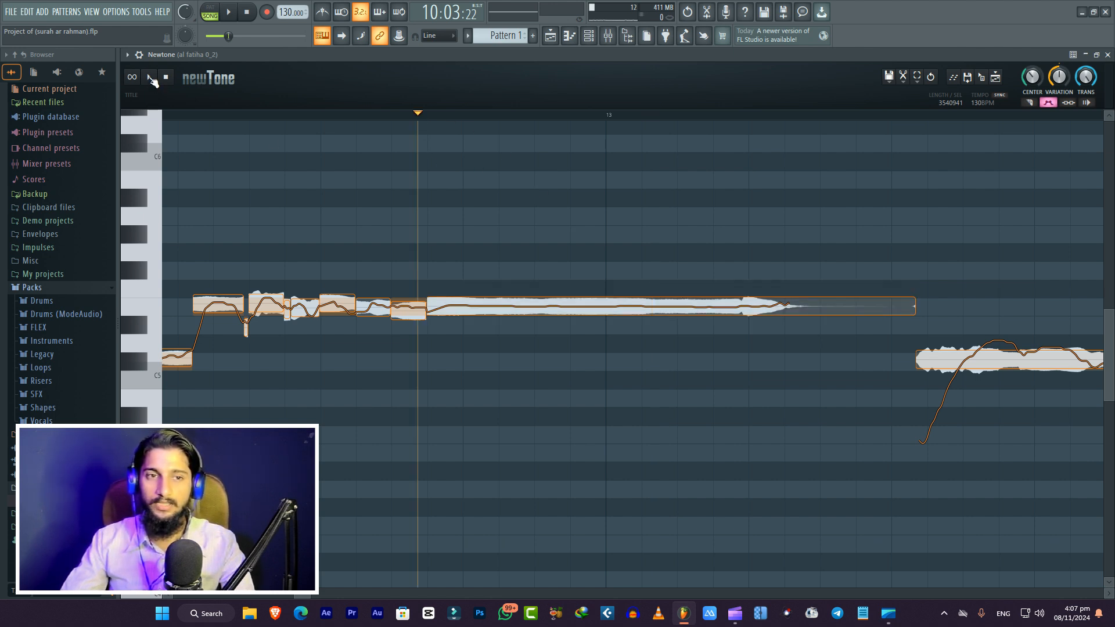
click(261, 113)
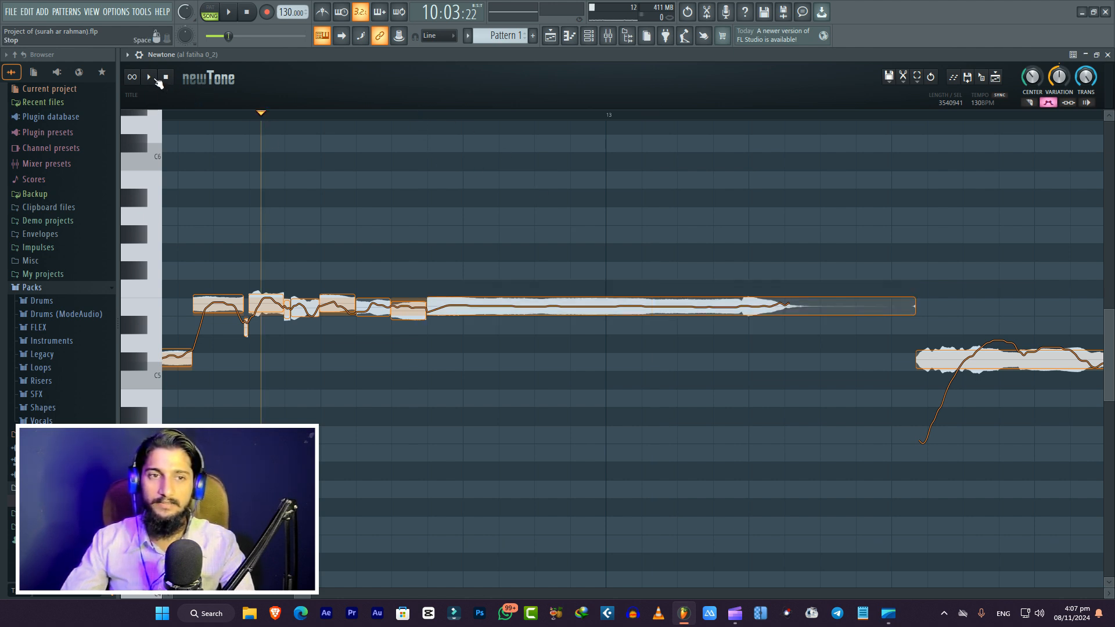
click(152, 79)
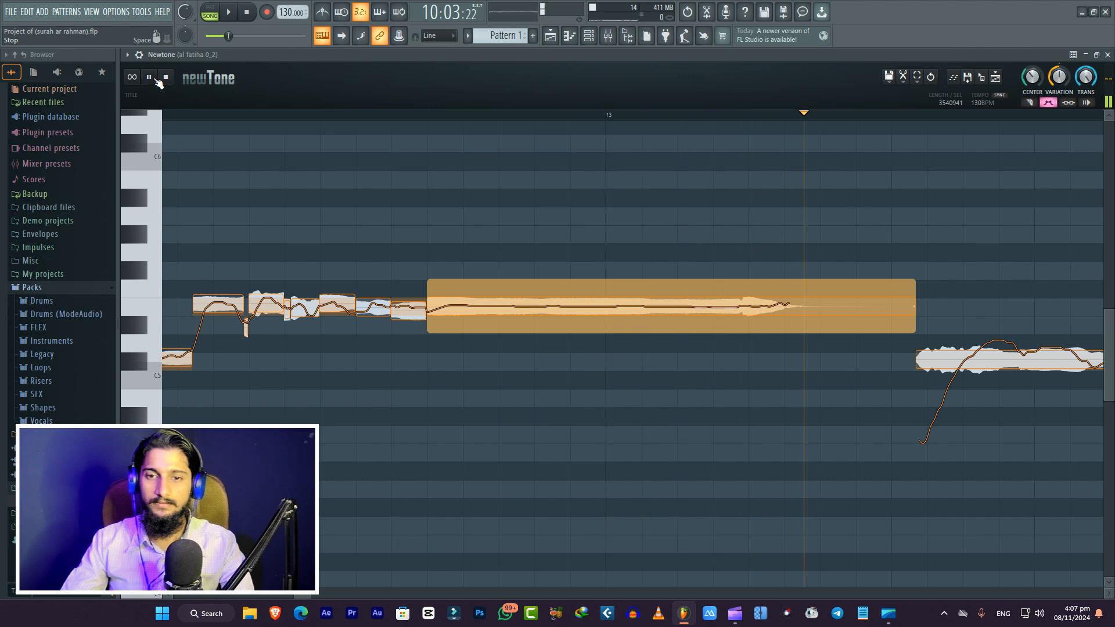
click(157, 81)
scroll(633, 378, down, 5)
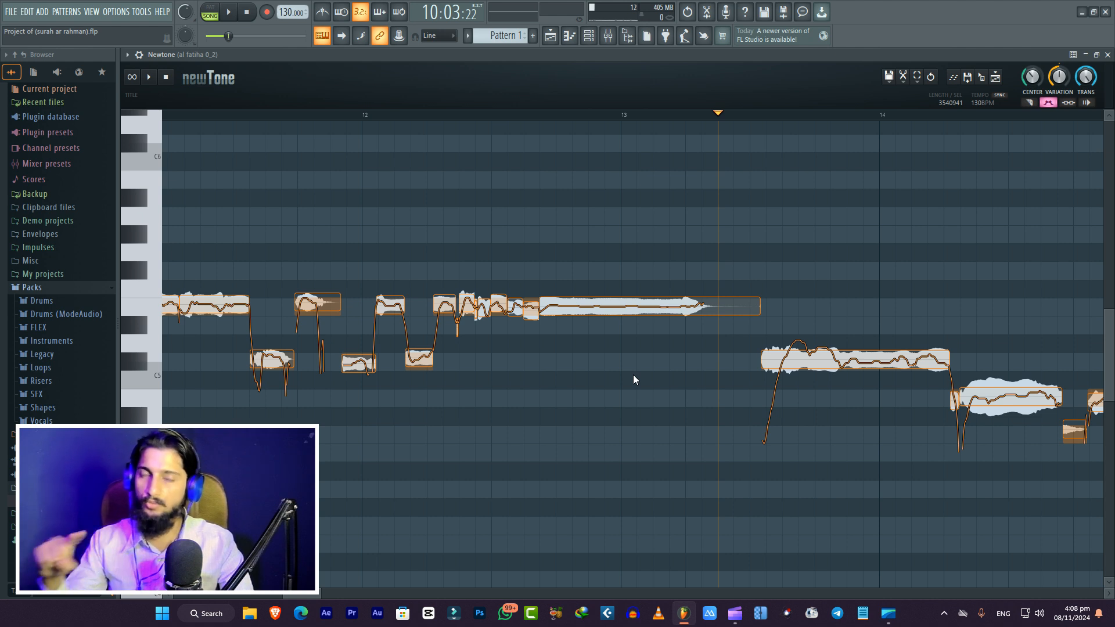
Set the variation of the third short slice before the long sustained note to 62.52%
mouse_move(623, 314)
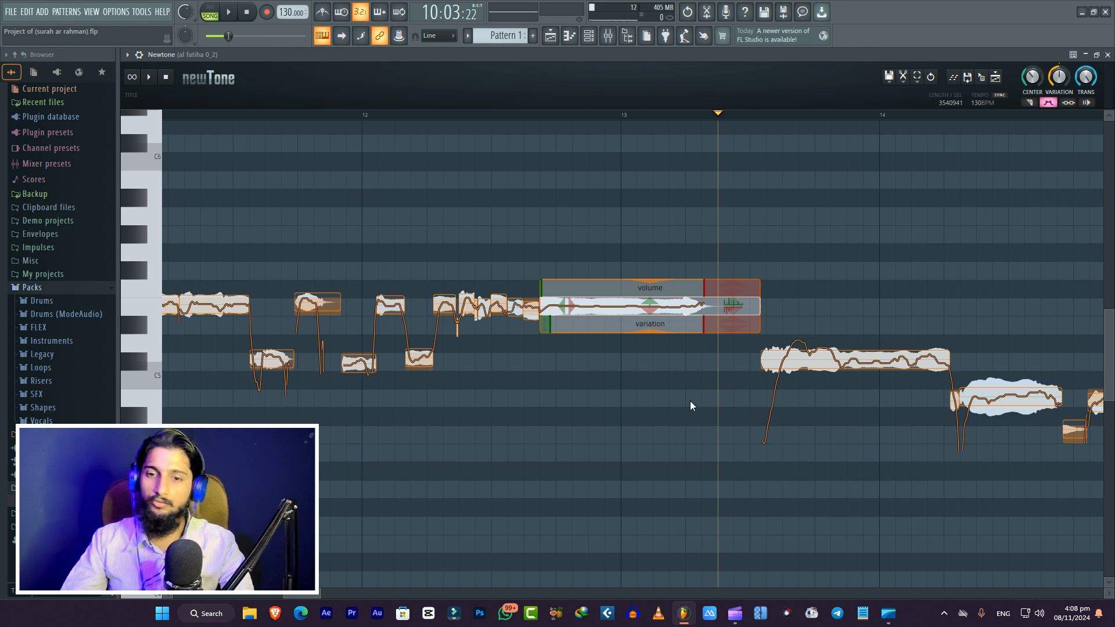
click(496, 306)
scroll(498, 308, up, 4)
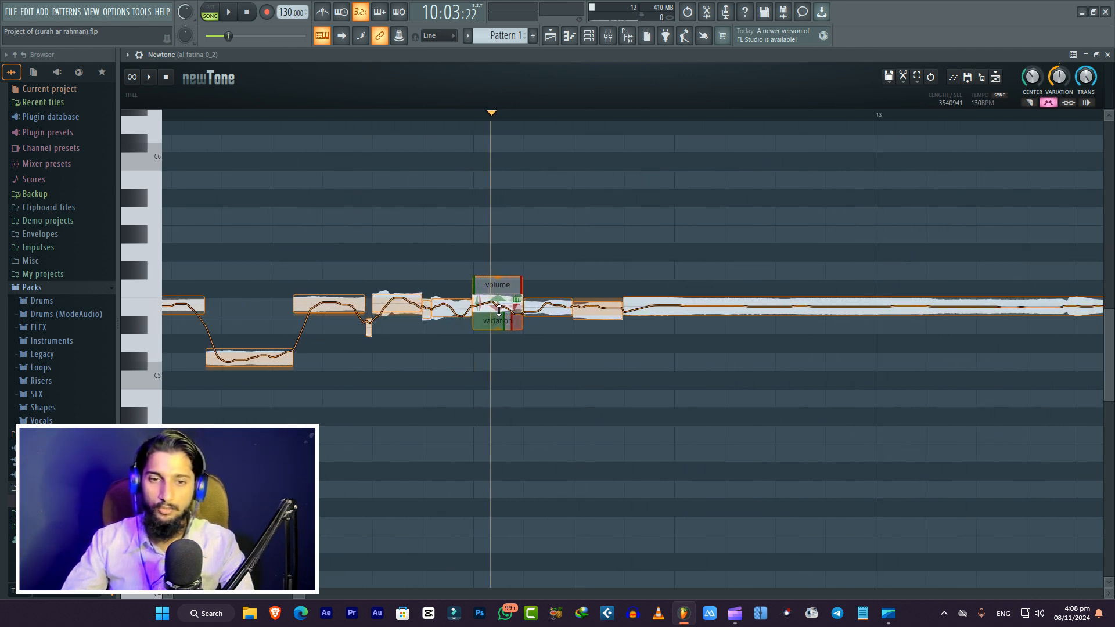
scroll(499, 311, up, 4)
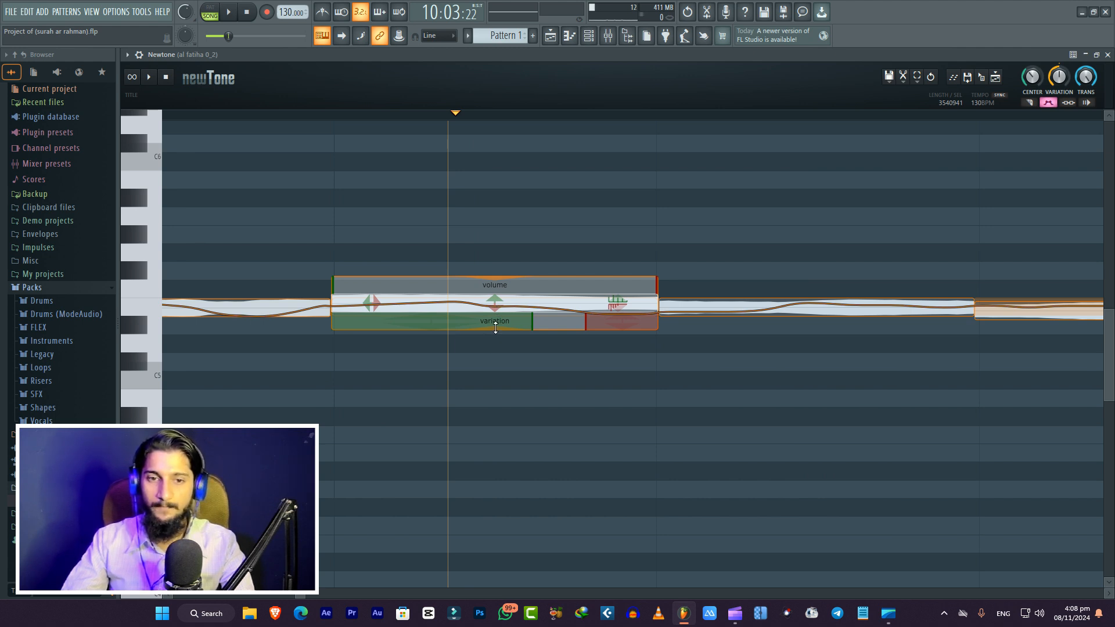
drag(496, 328, 517, 301)
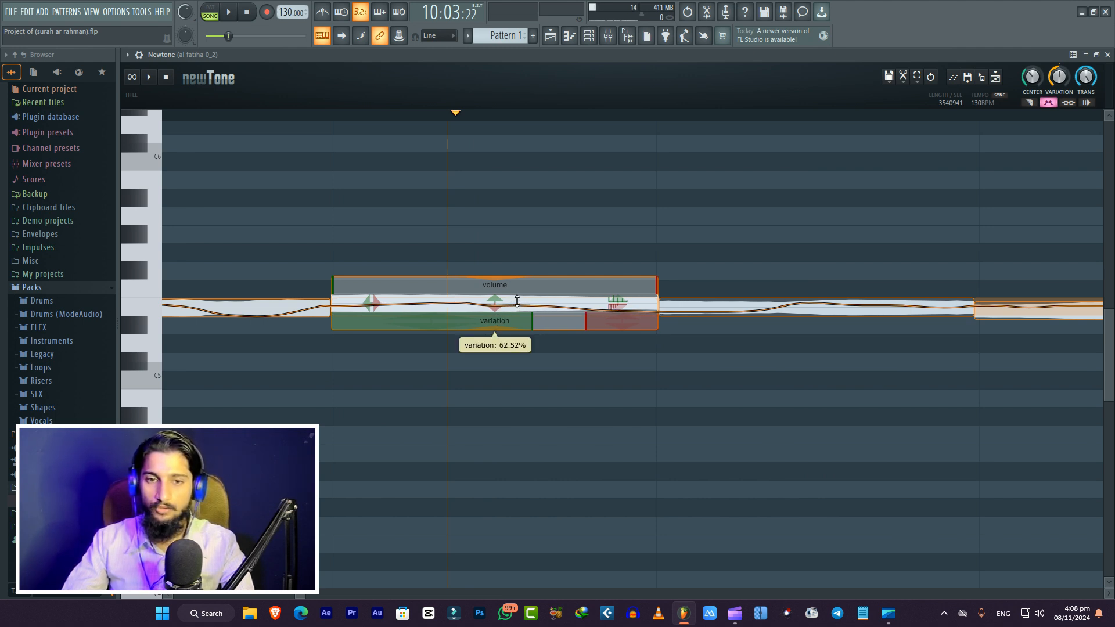
Set the variation of the slice just before it to 75.28% and of the slice after the tiny low piece to 65.71%
scroll(684, 402, down, 5)
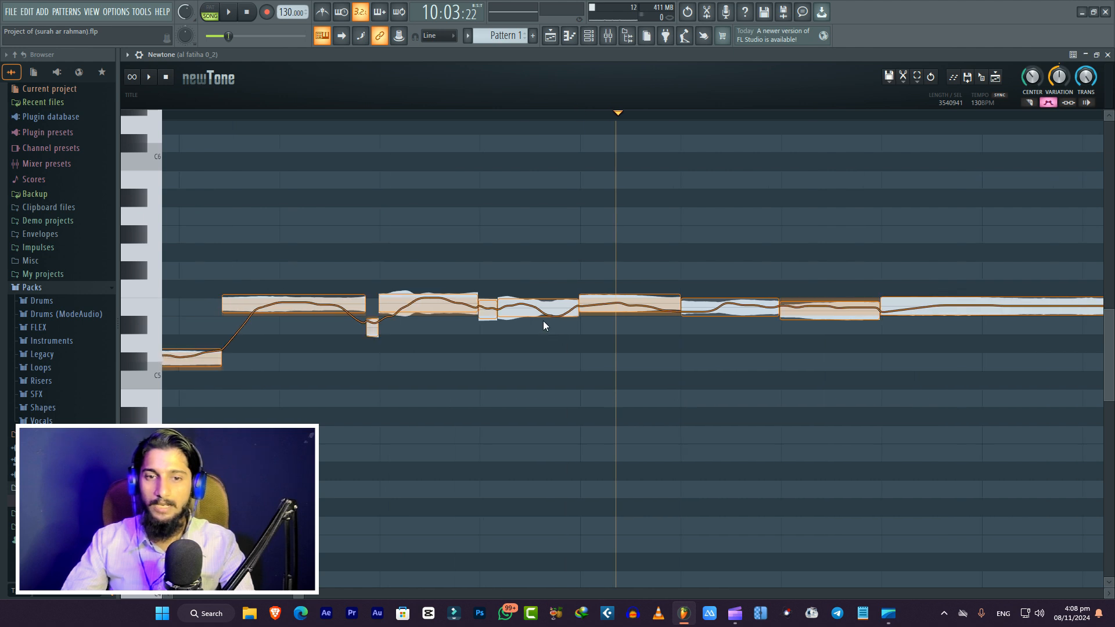
scroll(530, 315, up, 2)
mouse_move(538, 322)
drag(539, 333, 546, 317)
click(341, 325)
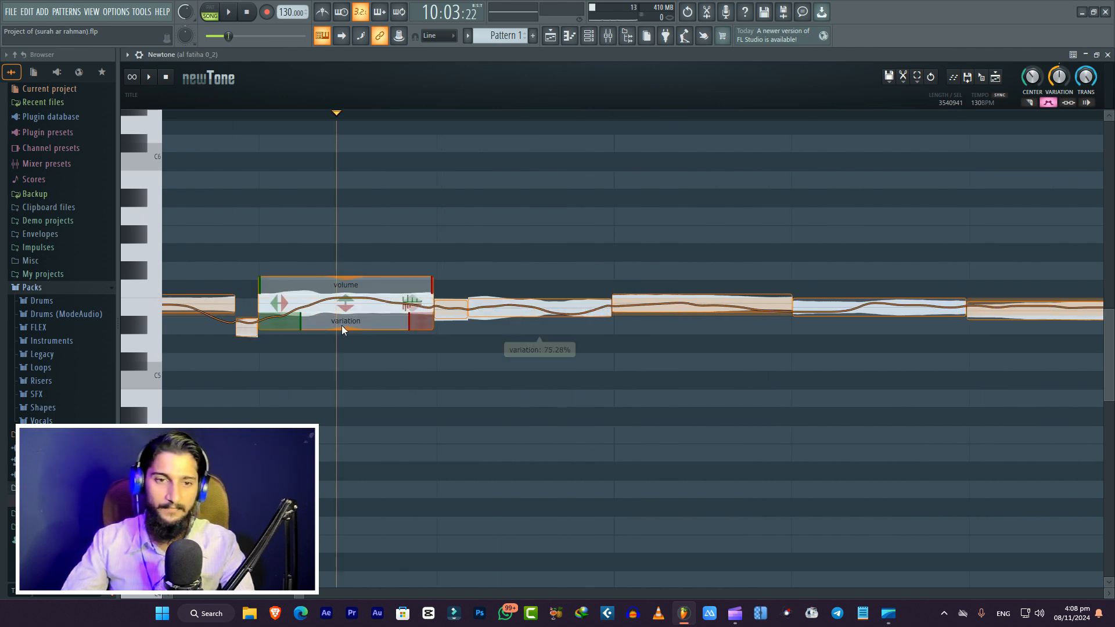
drag(343, 327, 360, 304)
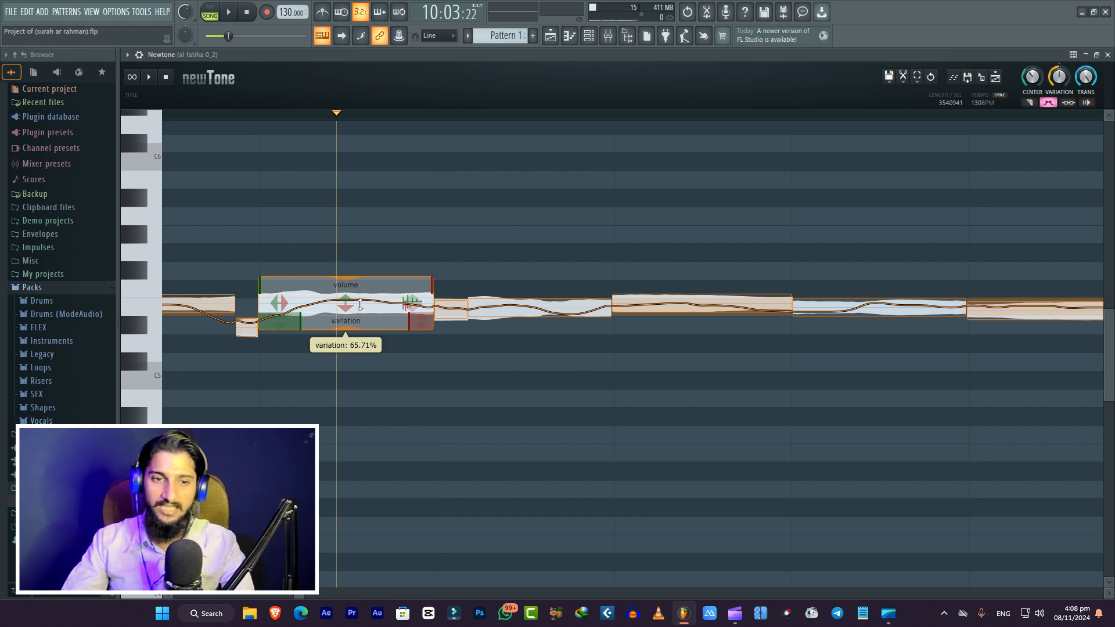
Raise the tiny low slice between the E5 notes by one semitone, level with its neighbours
scroll(618, 368, down, 5)
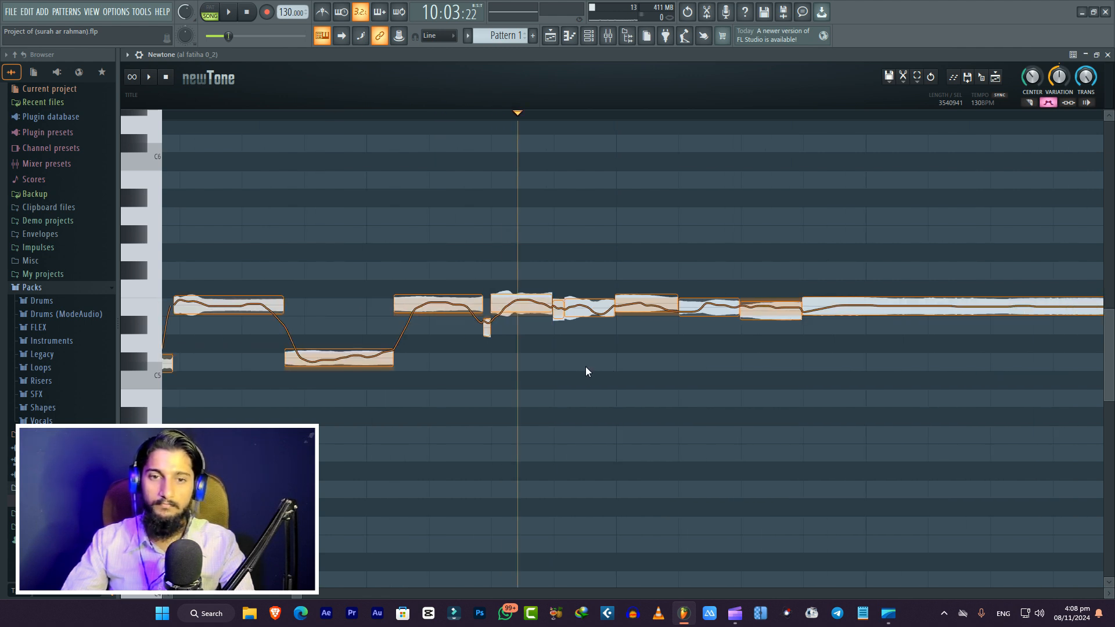
scroll(500, 327, up, 6)
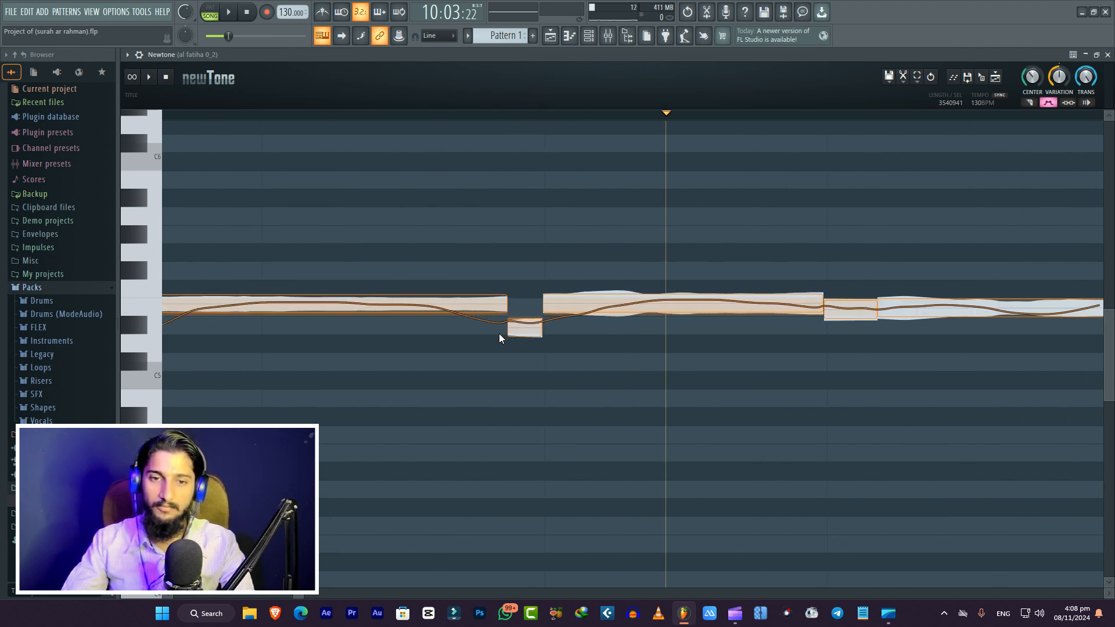
mouse_move(522, 326)
mouse_move(522, 325)
mouse_down()
mouse_move(522, 308)
mouse_move(527, 337)
mouse_up()
scroll(681, 388, down, 4)
scroll(273, 397, down, 5)
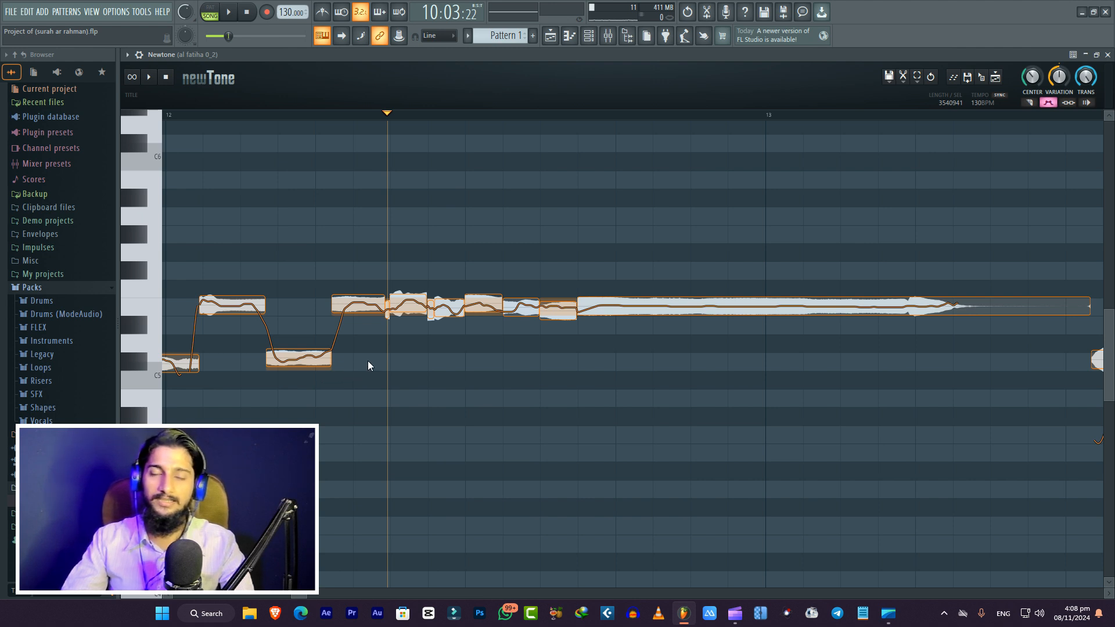
Play back the corrected passage from the low note just before the raised slice
click(355, 305)
click(323, 114)
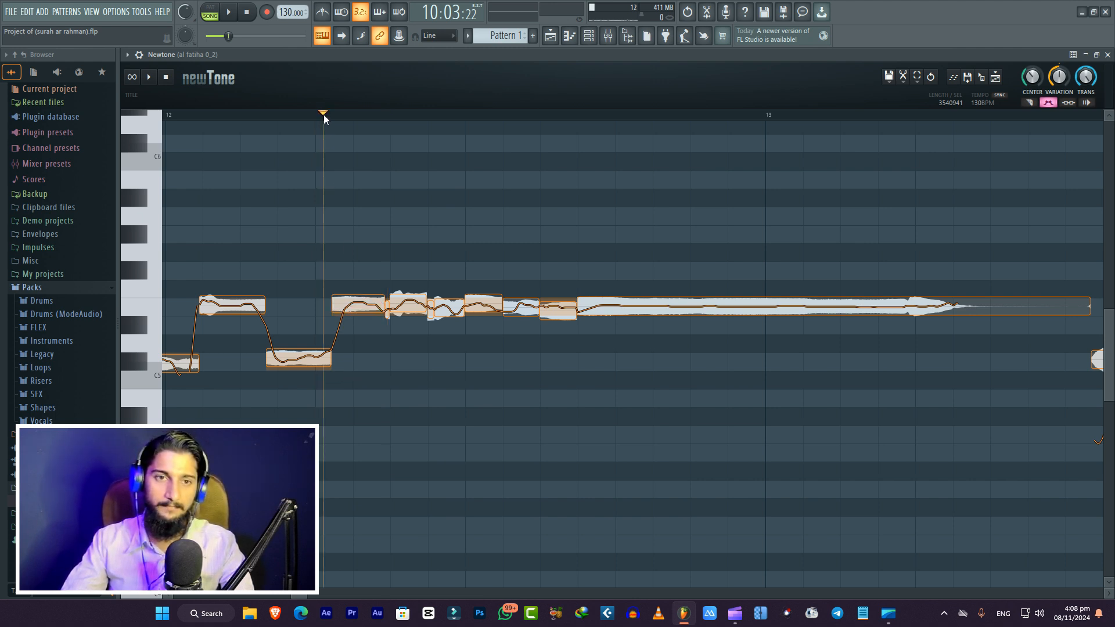
key(space)
key(space)
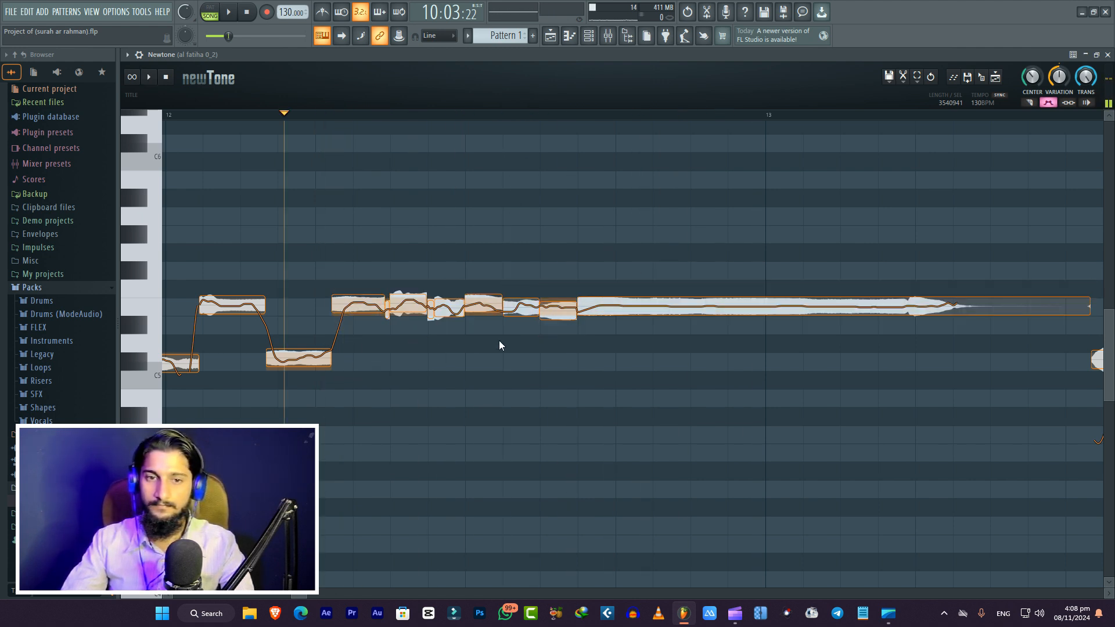
Lower the third short slice before the long sustained note one semitone from E5, and play the passage back
mouse_move(487, 325)
scroll(480, 323, up, 5)
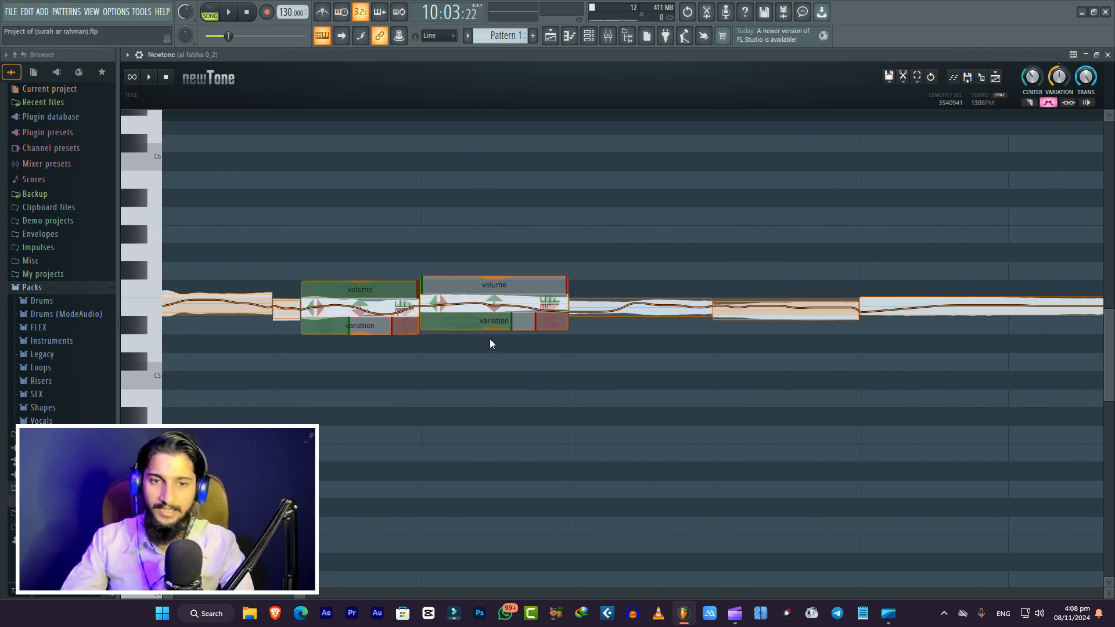
scroll(427, 338, up, 1)
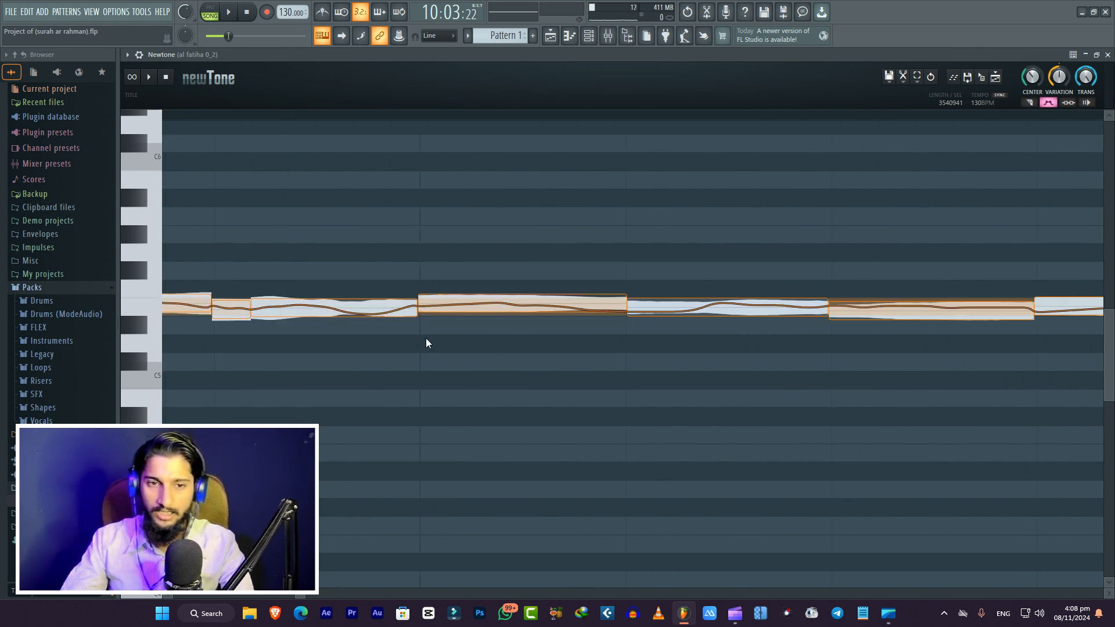
click(523, 308)
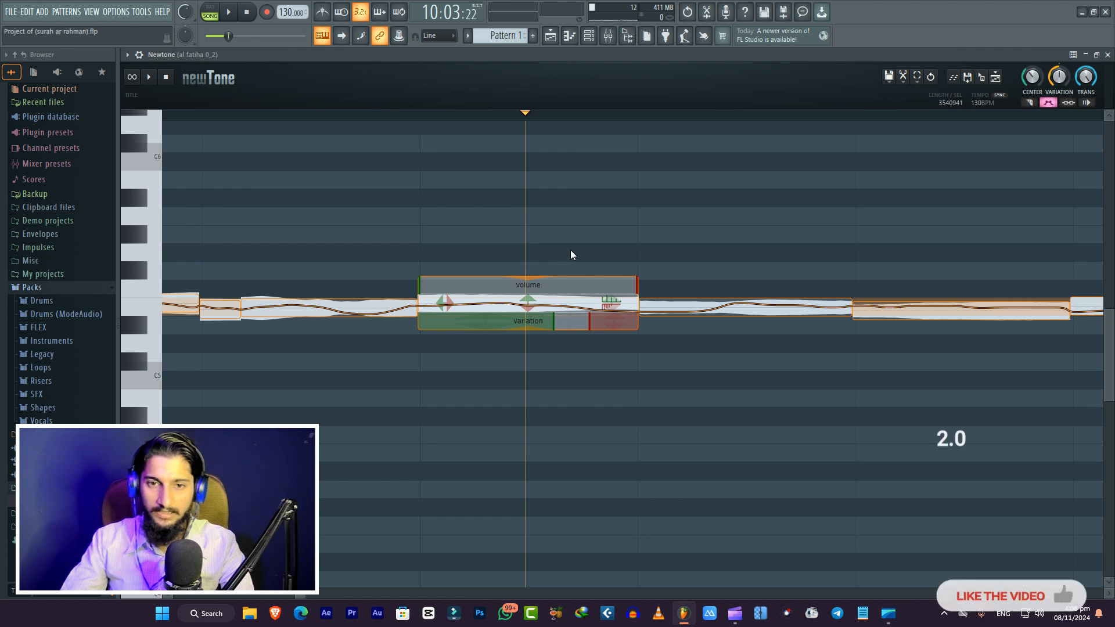
click(492, 329)
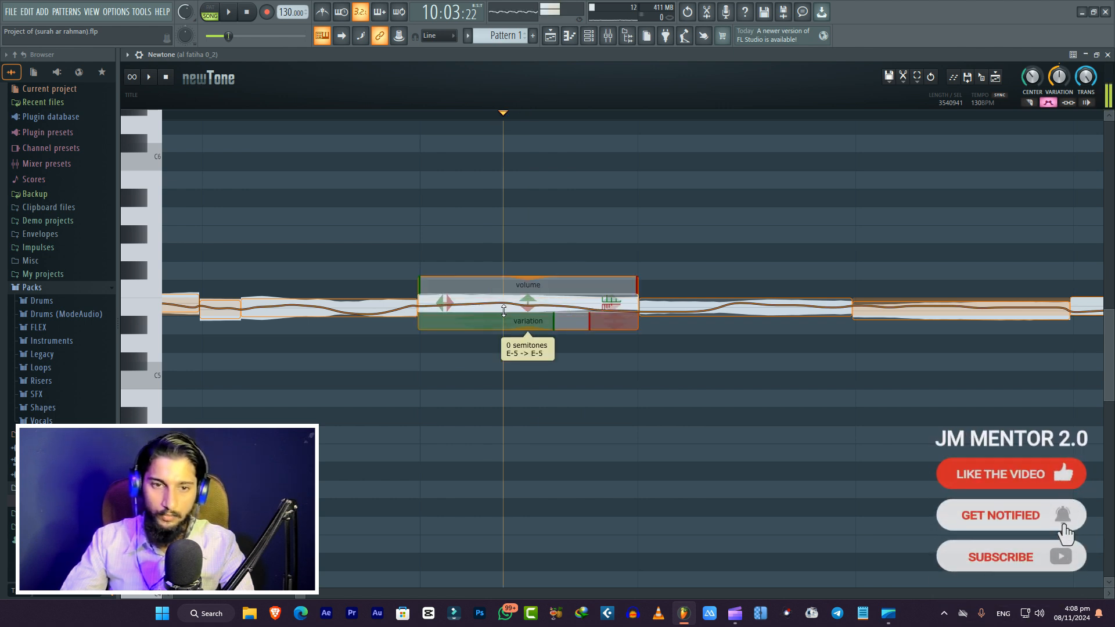
drag(504, 306, 503, 324)
scroll(710, 422, down, 5)
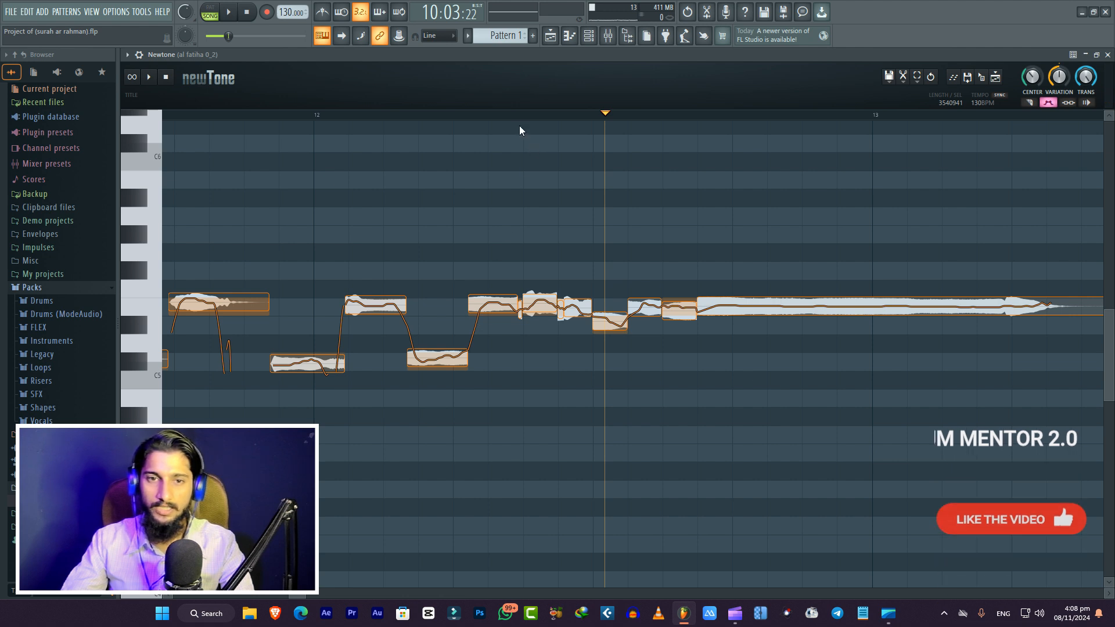
drag(605, 114, 532, 114)
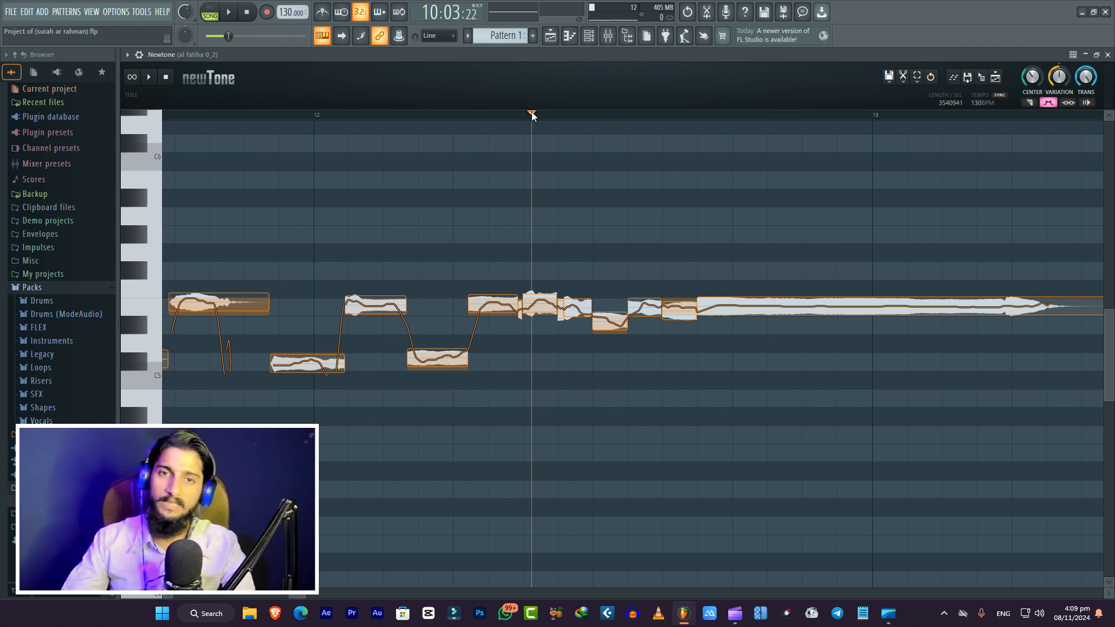
mouse_move(533, 115)
mouse_down()
mouse_move(480, 115)
mouse_move(746, 117)
mouse_move(455, 120)
mouse_move(692, 123)
mouse_move(464, 130)
mouse_move(473, 132)
mouse_move(493, 115)
mouse_move(775, 118)
mouse_move(469, 120)
mouse_move(669, 121)
mouse_up()
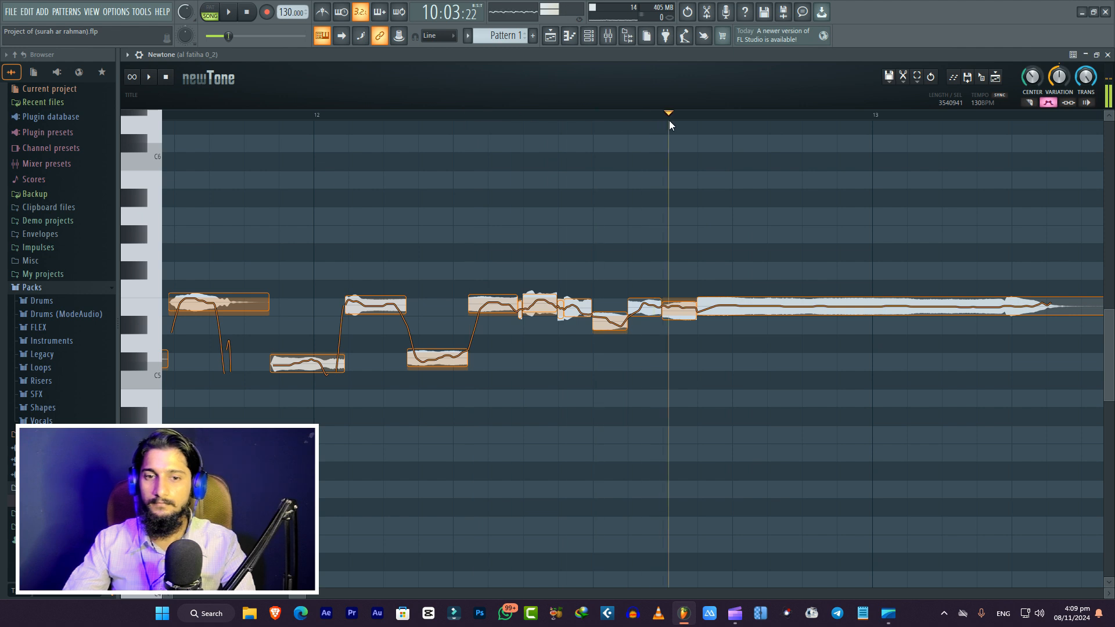
Slightly lengthen the pitch variation transition at the end of the lowered slice
click(618, 335)
scroll(637, 329, up, 3)
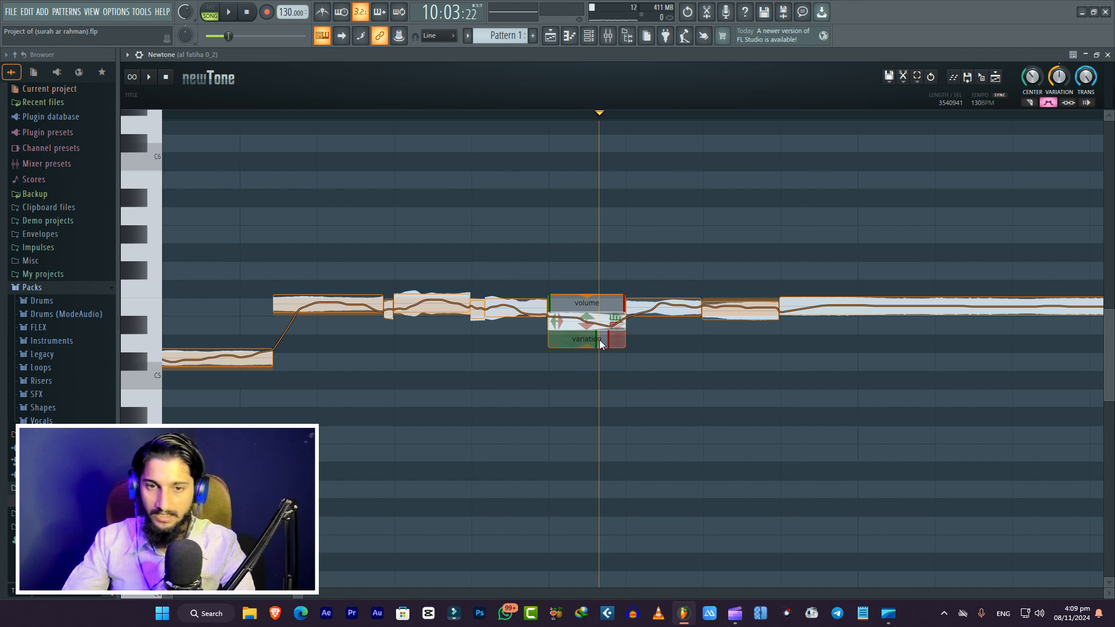
drag(588, 347, 588, 344)
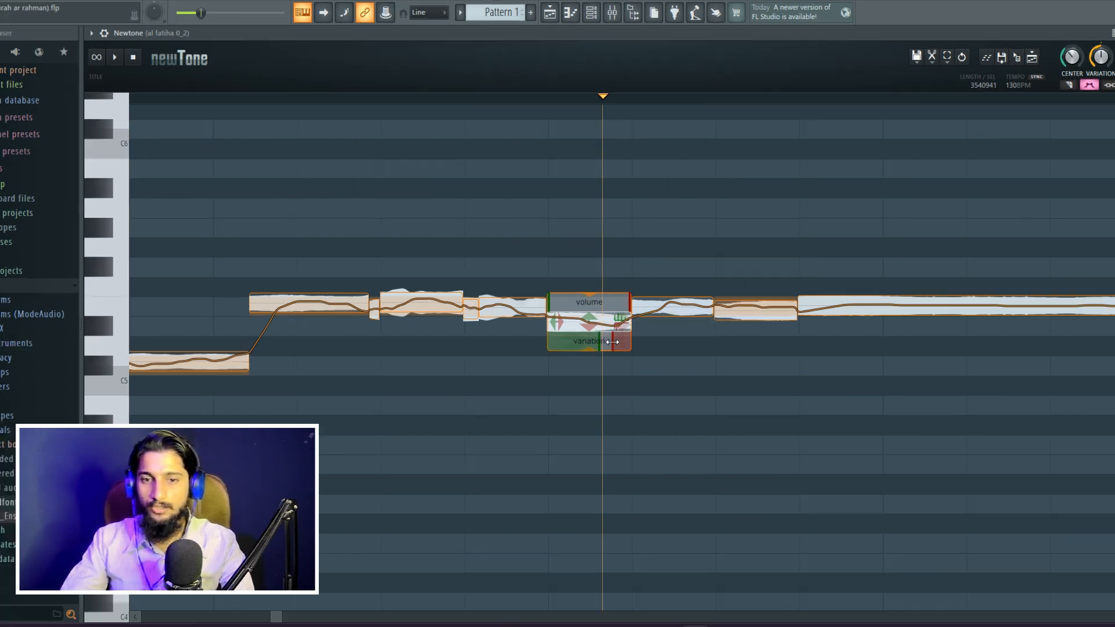
drag(609, 341, 602, 340)
mouse_move(659, 375)
mouse_down()
mouse_move(642, 375)
mouse_move(672, 378)
mouse_up()
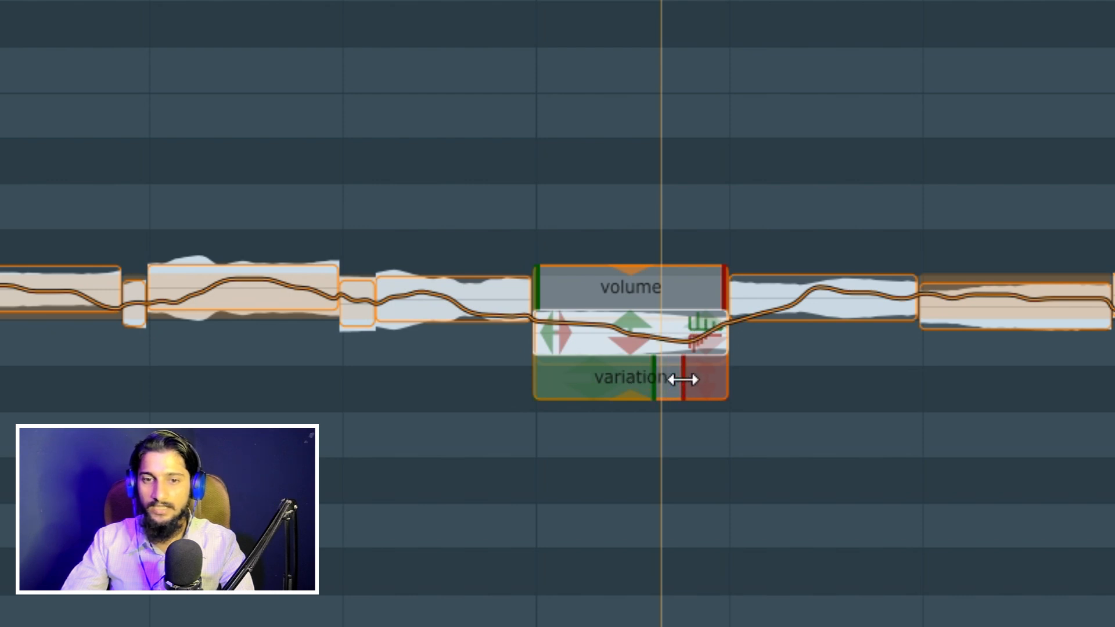
scroll(712, 302, up, 4)
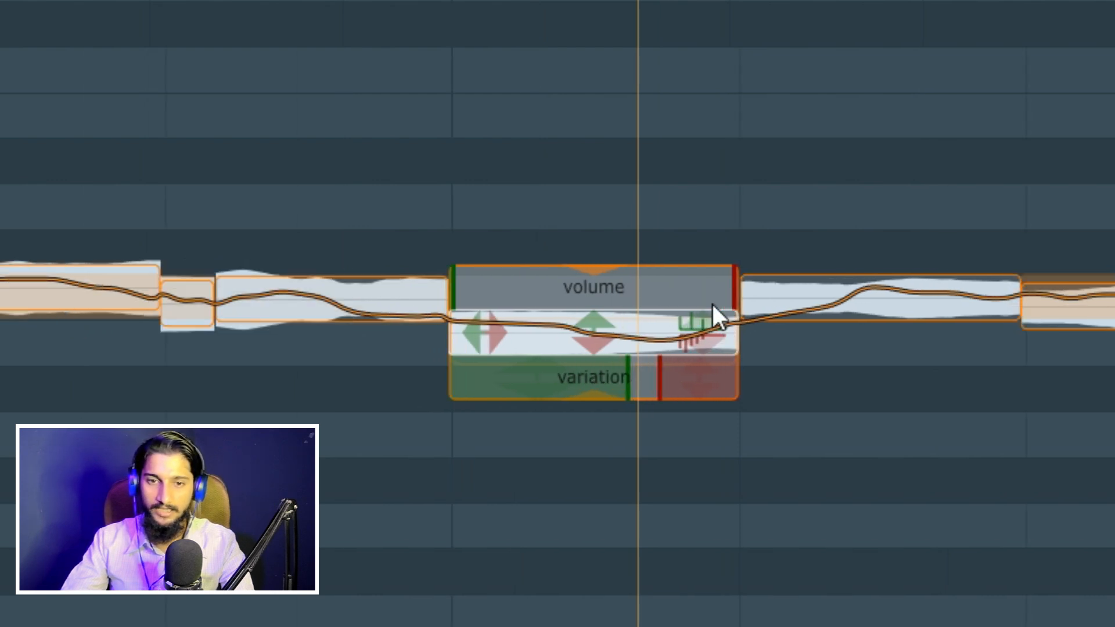
scroll(699, 300, up, 3)
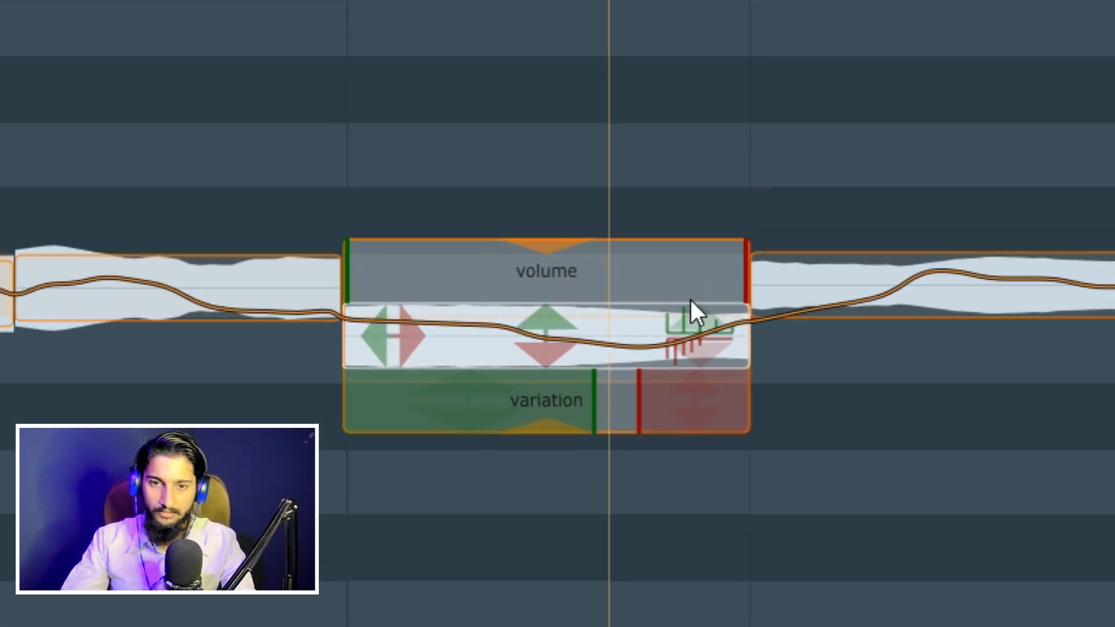
scroll(691, 300, up, 1)
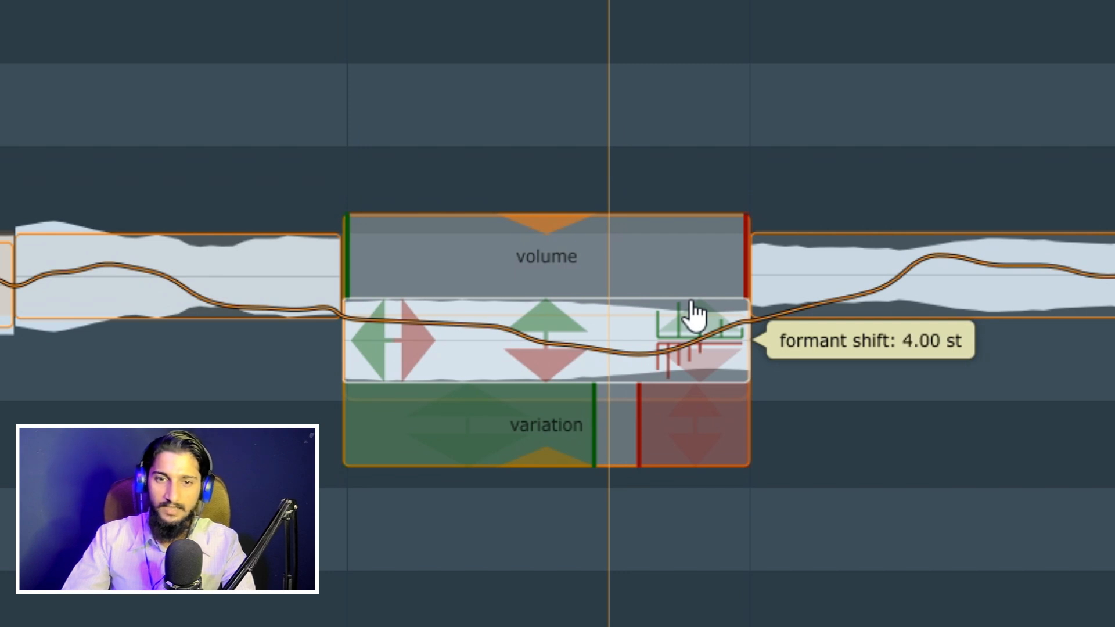
Shorten the lowered slice's ending variation transition, and extend it back until it meets the starting transition
drag(637, 438, 689, 436)
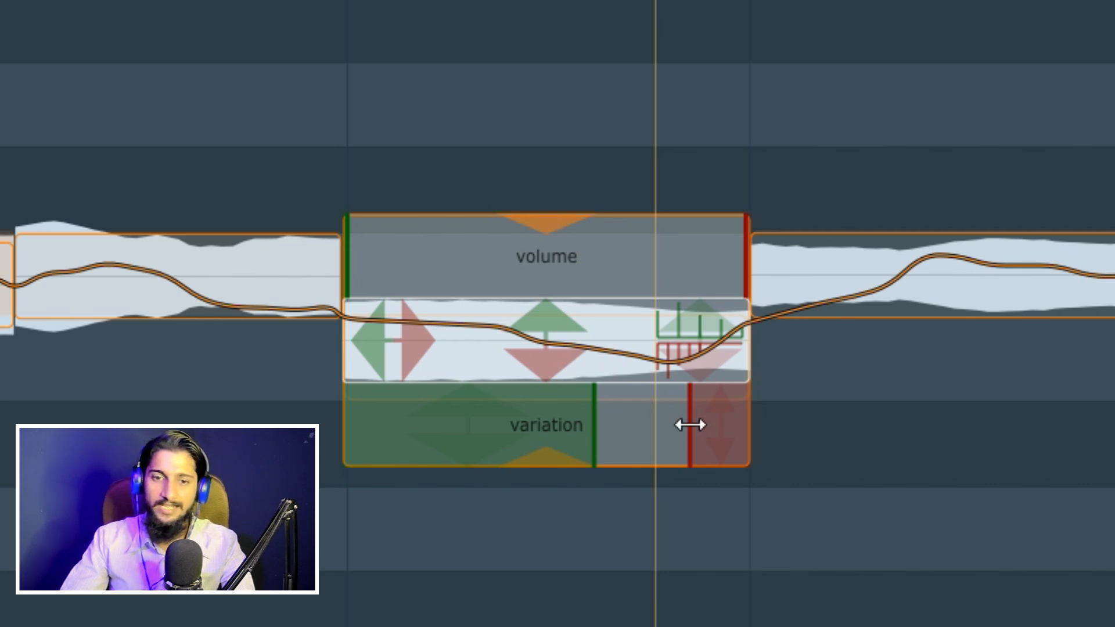
drag(692, 424, 593, 426)
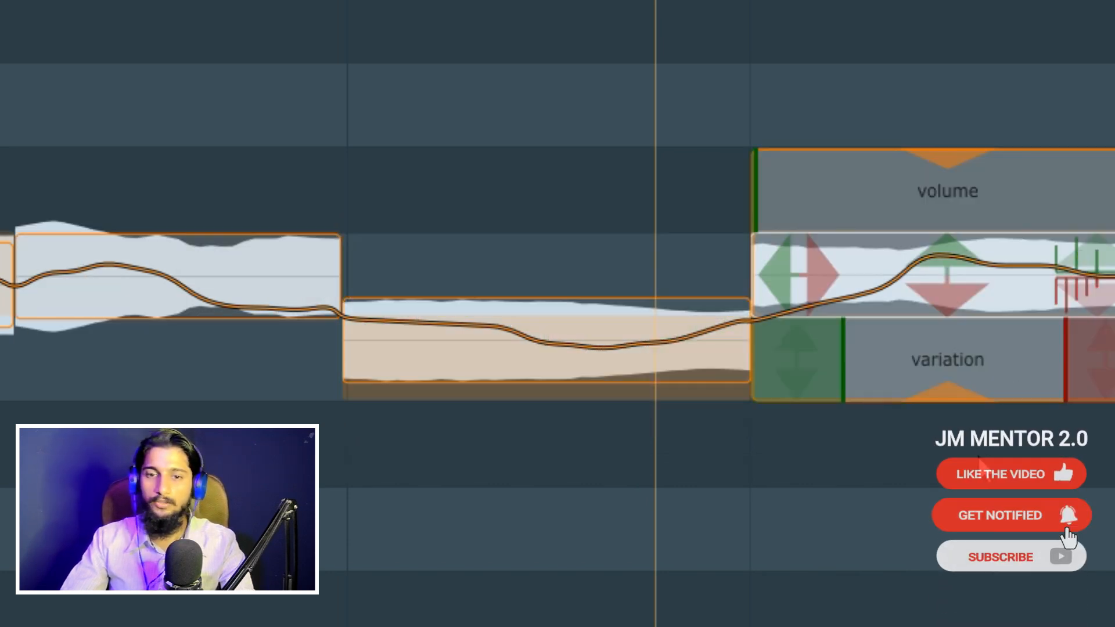
scroll(980, 375, down, 3)
scroll(849, 401, down, 4)
scroll(841, 399, down, 4)
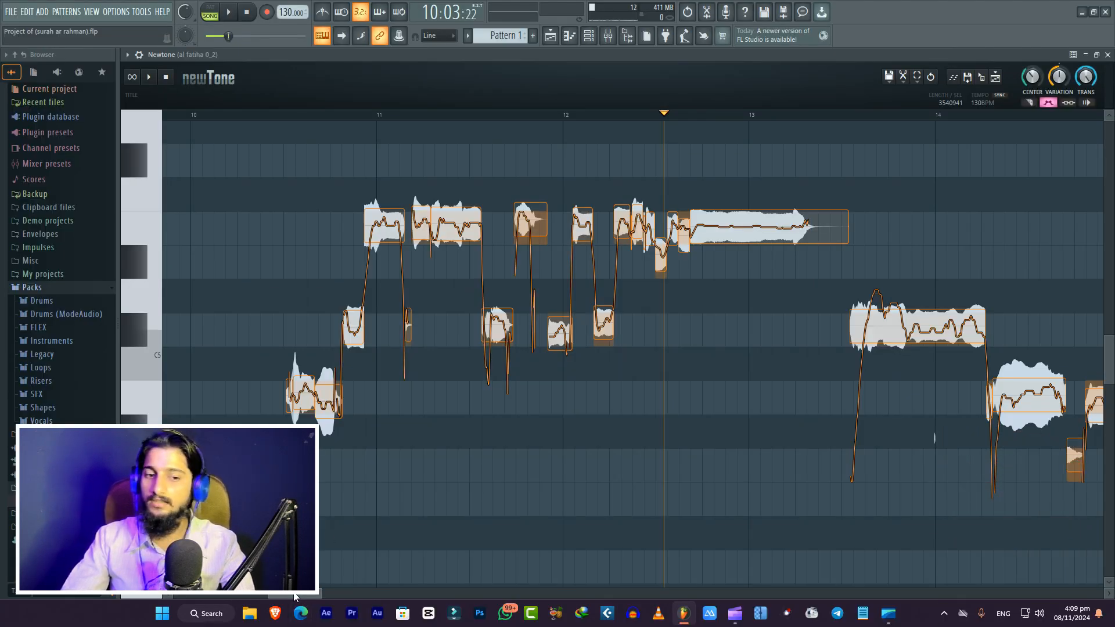
Open the mixer, maximize it, and select the REC track to show its effect chain
drag(292, 595, 314, 596)
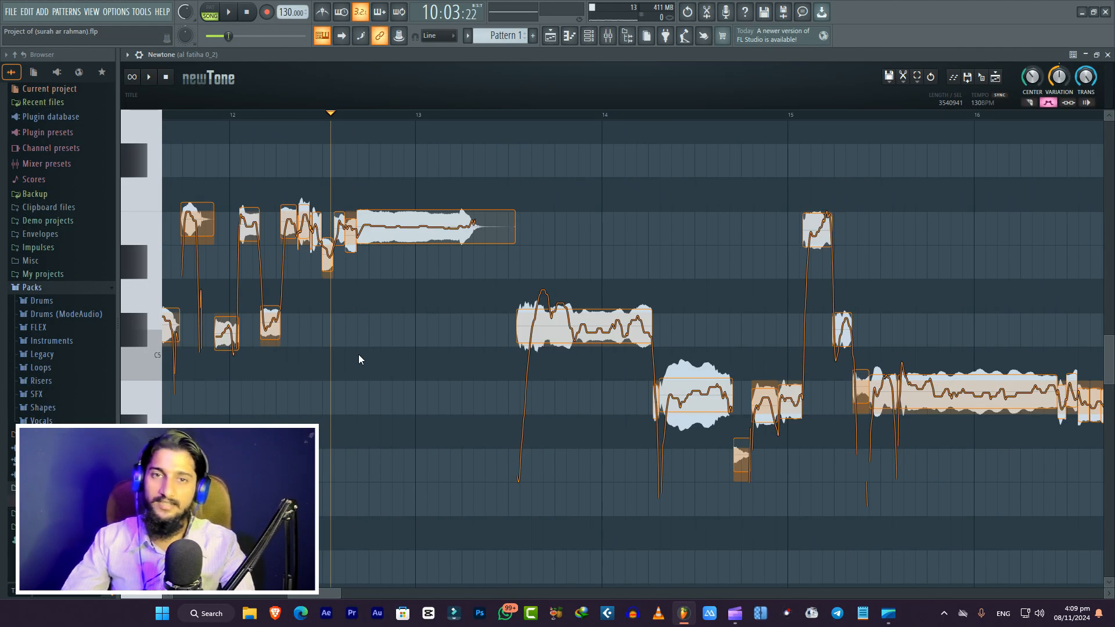
mouse_move(293, 185)
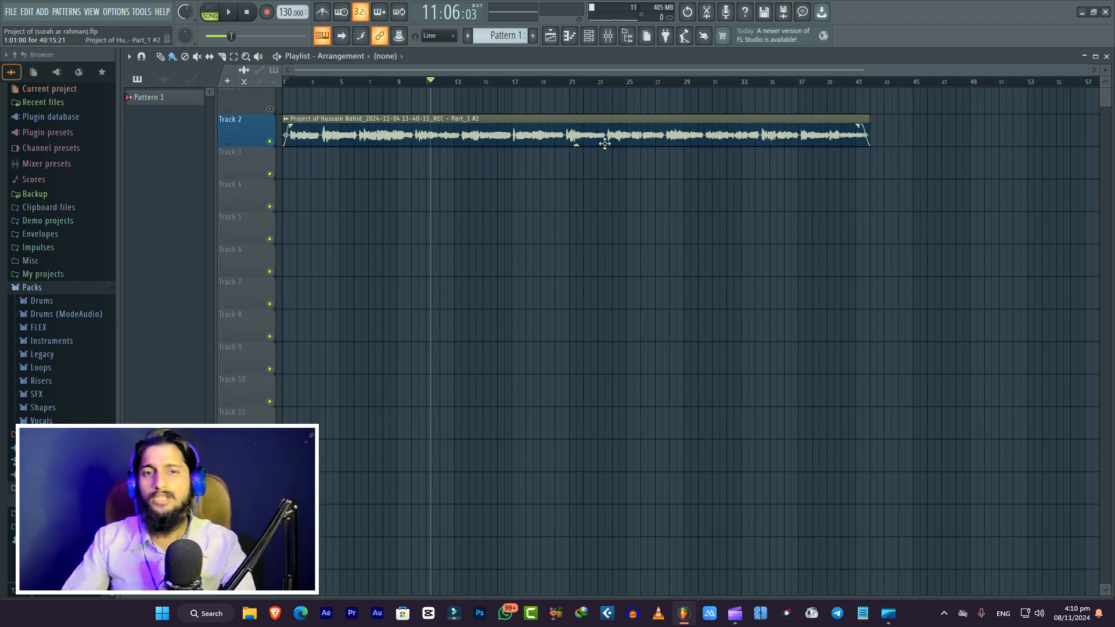
click(609, 38)
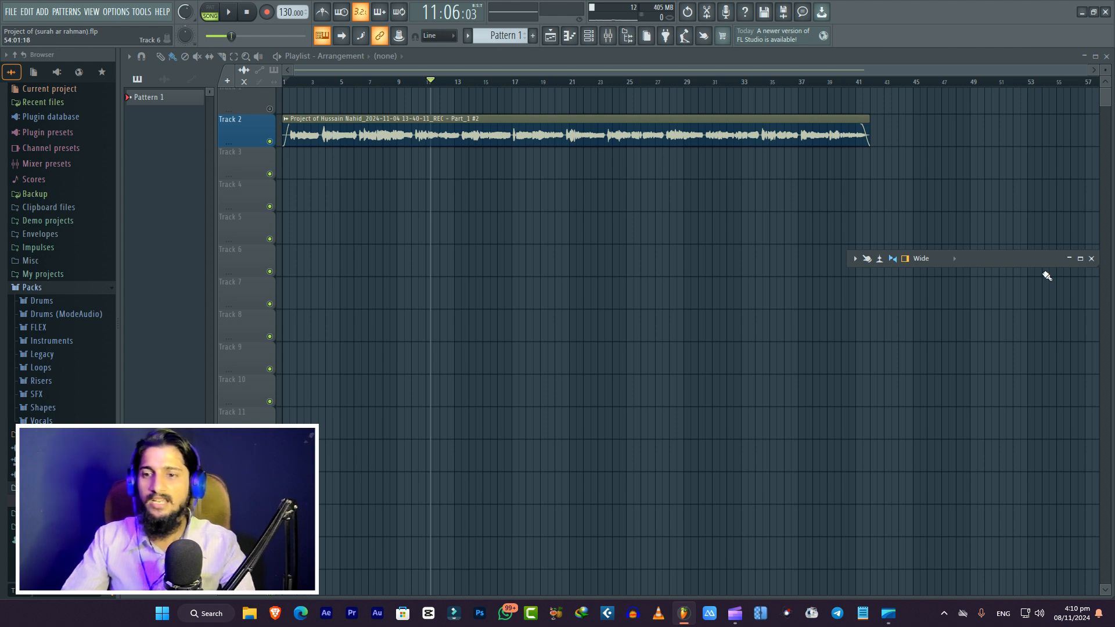
click(1081, 259)
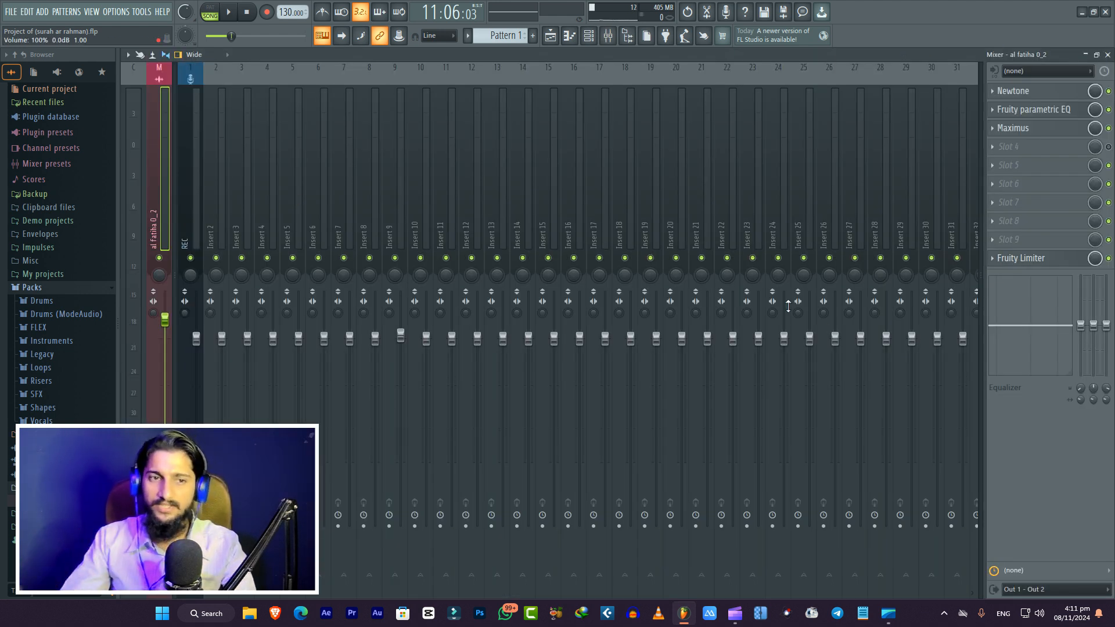
click(212, 196)
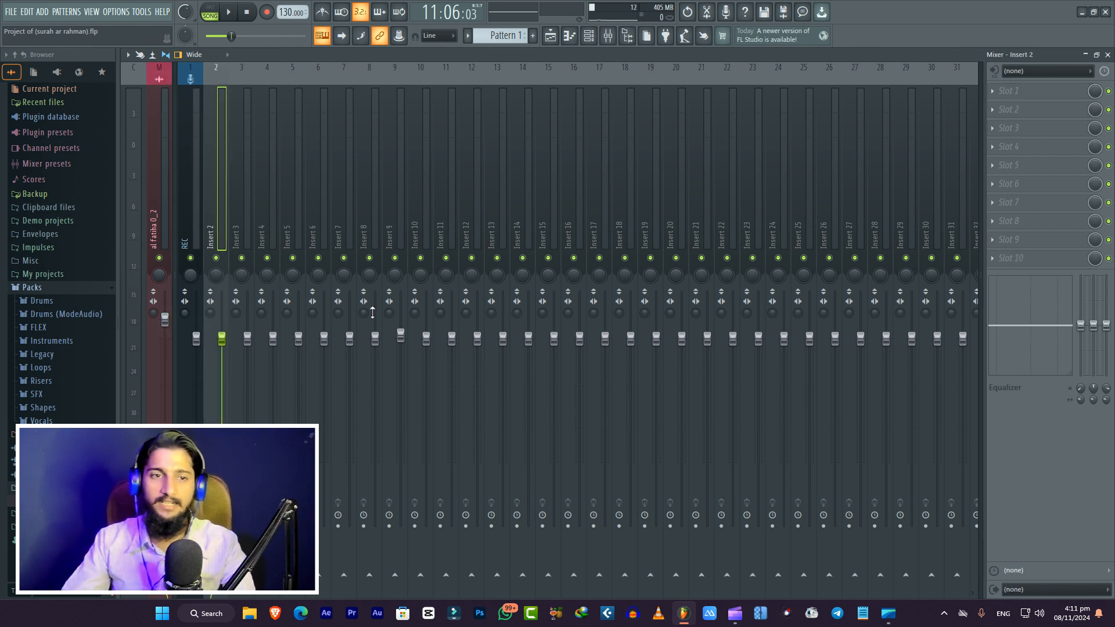
click(193, 198)
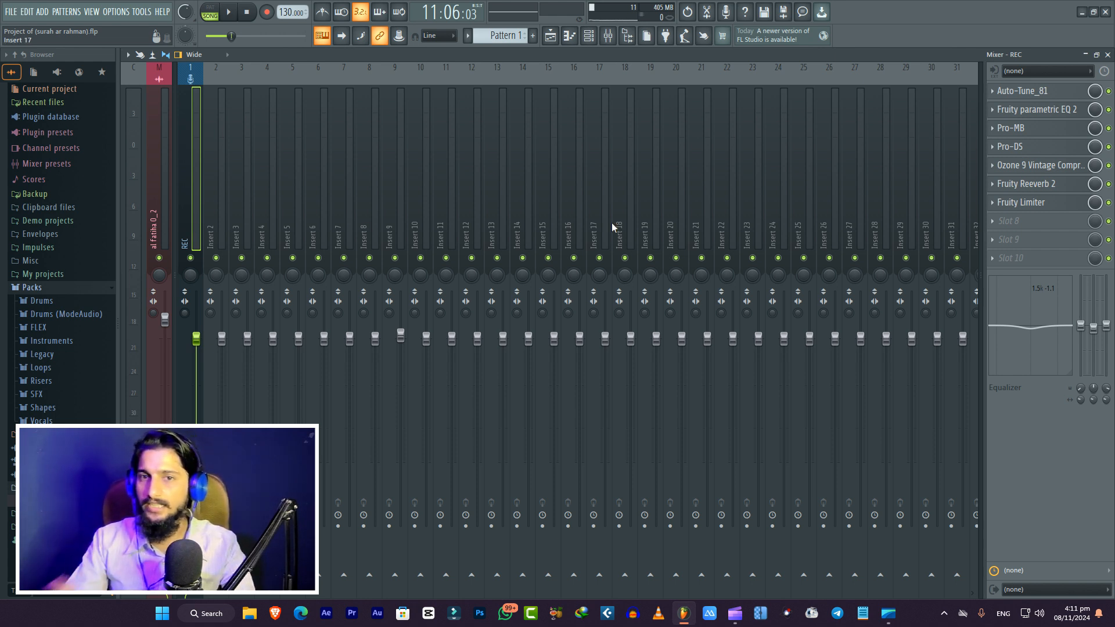
Open Auto-Tune_81 on the REC track, move its window higher, and browse the preset list, keeping Female Singer
click(1022, 93)
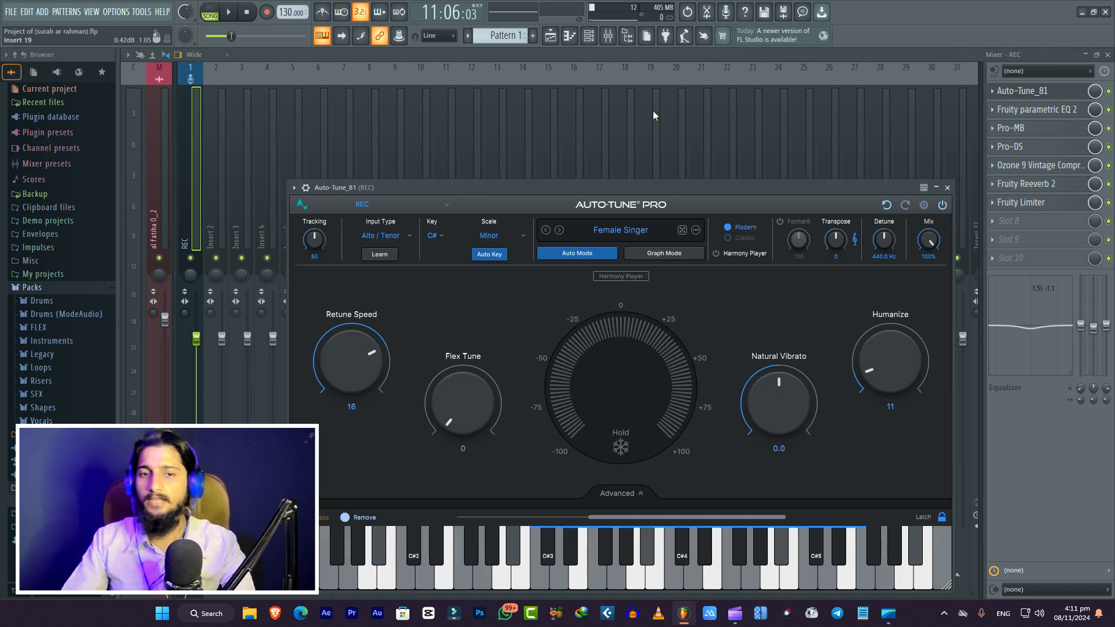
drag(647, 187, 604, 137)
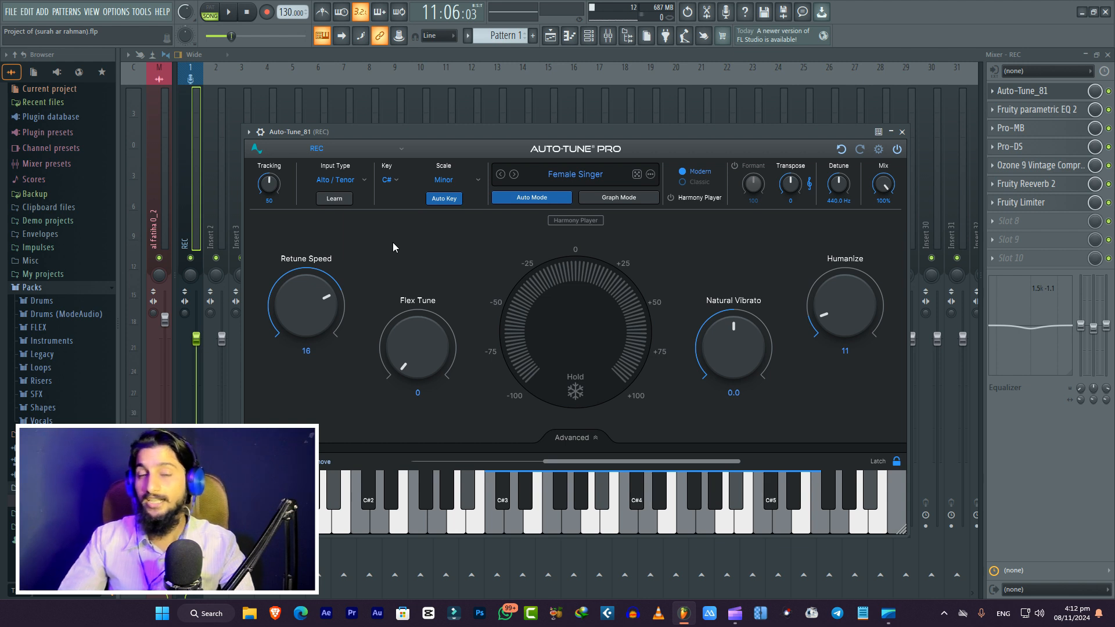
click(575, 174)
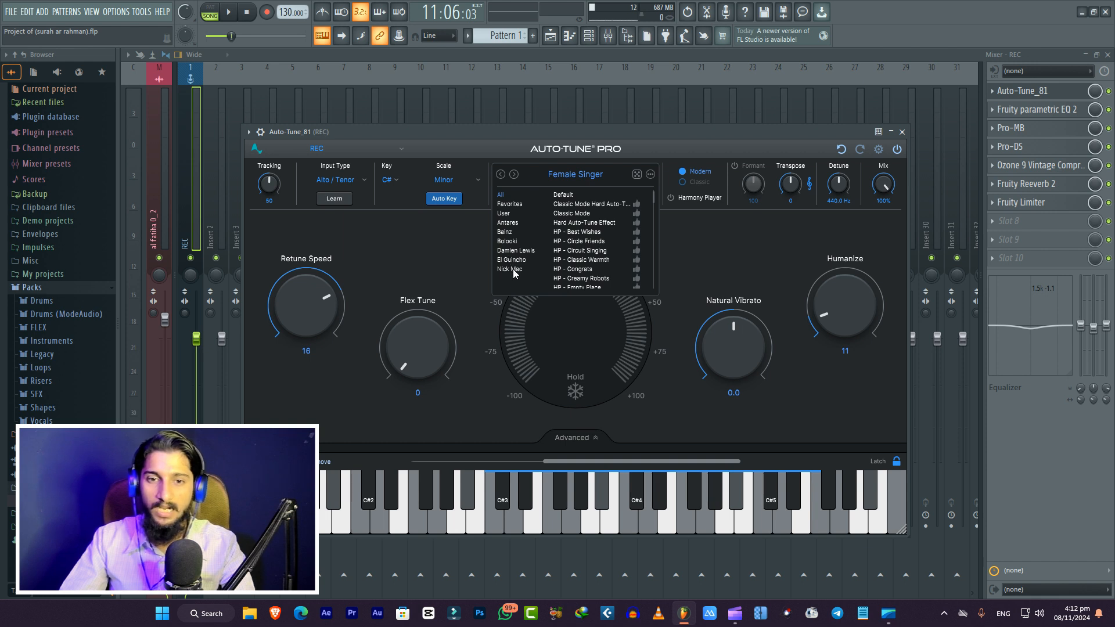
scroll(590, 267, down, 10)
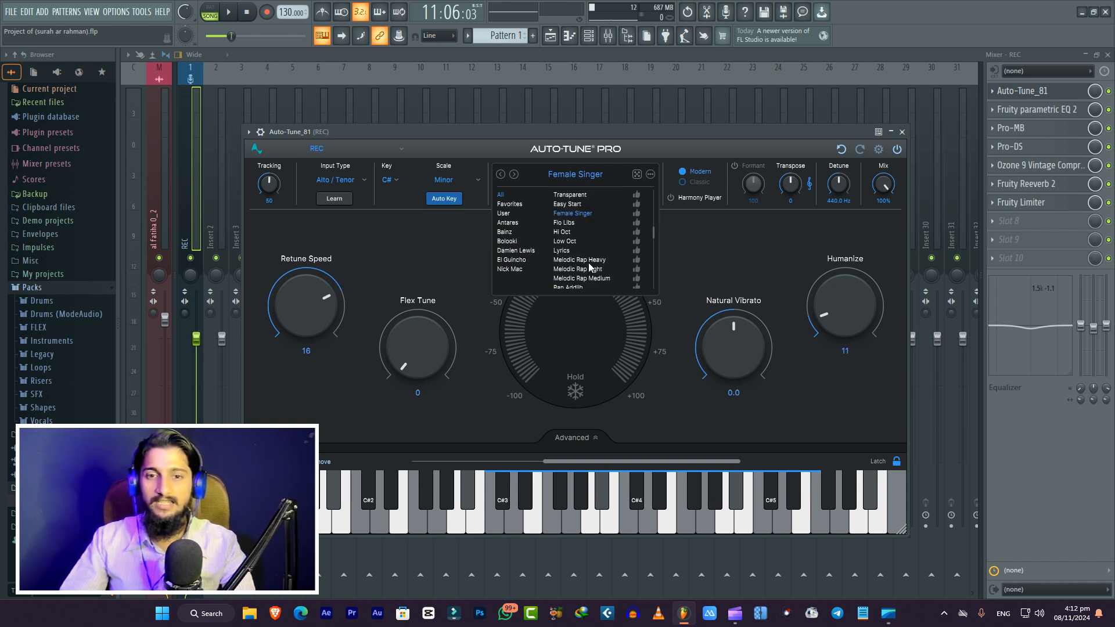
scroll(588, 266, up, 10)
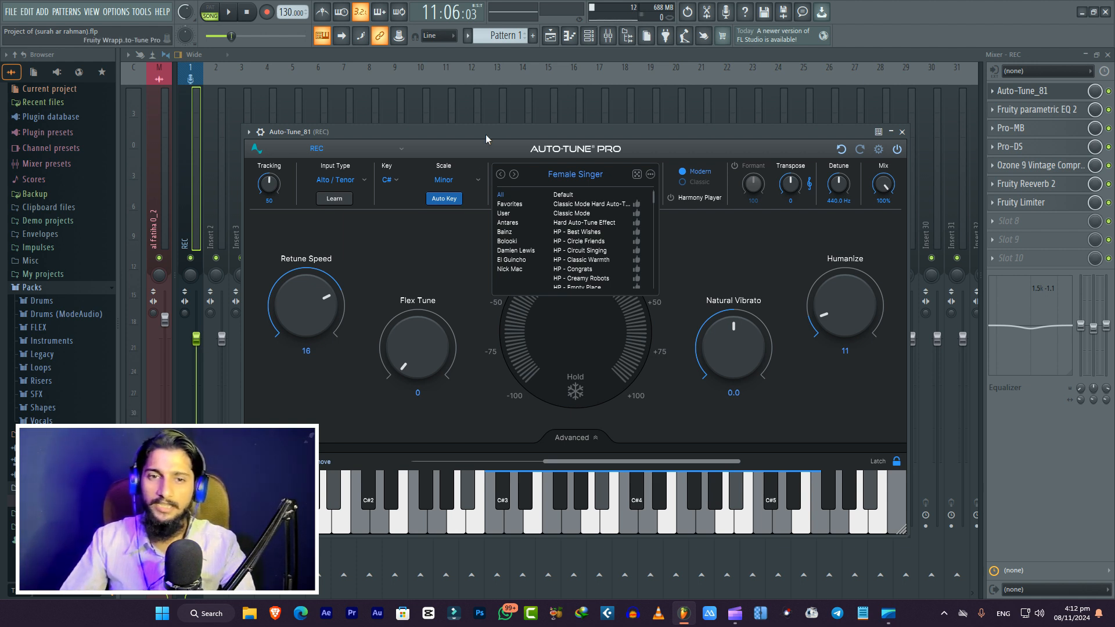
click(572, 176)
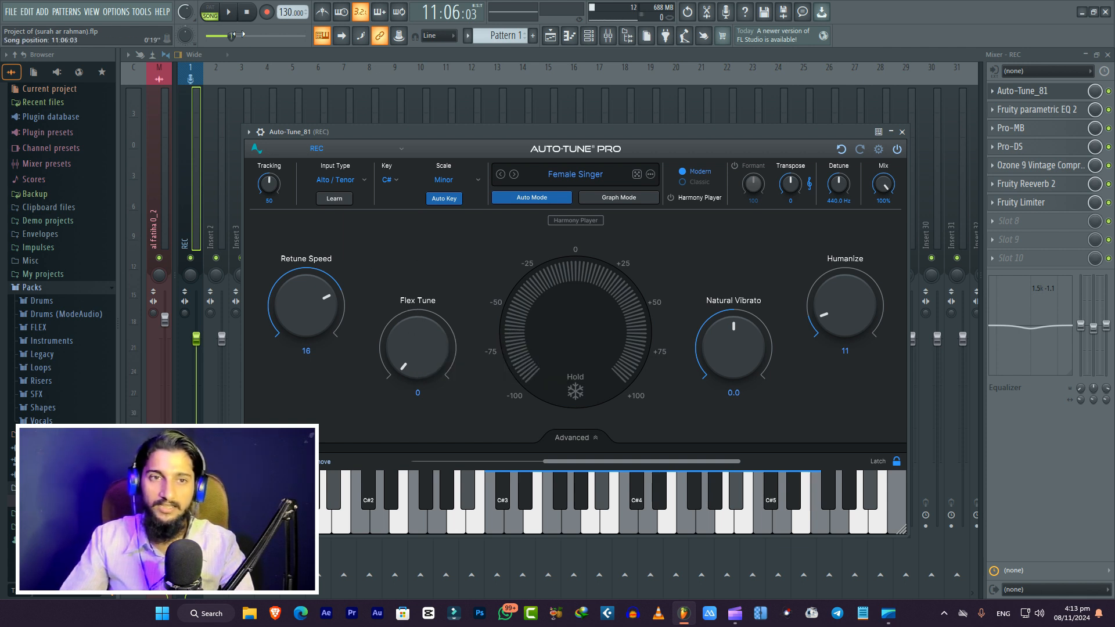
Set Auto-Tune's Flex Tune to 50 during playback, stop playback, and close the plugin
click(230, 18)
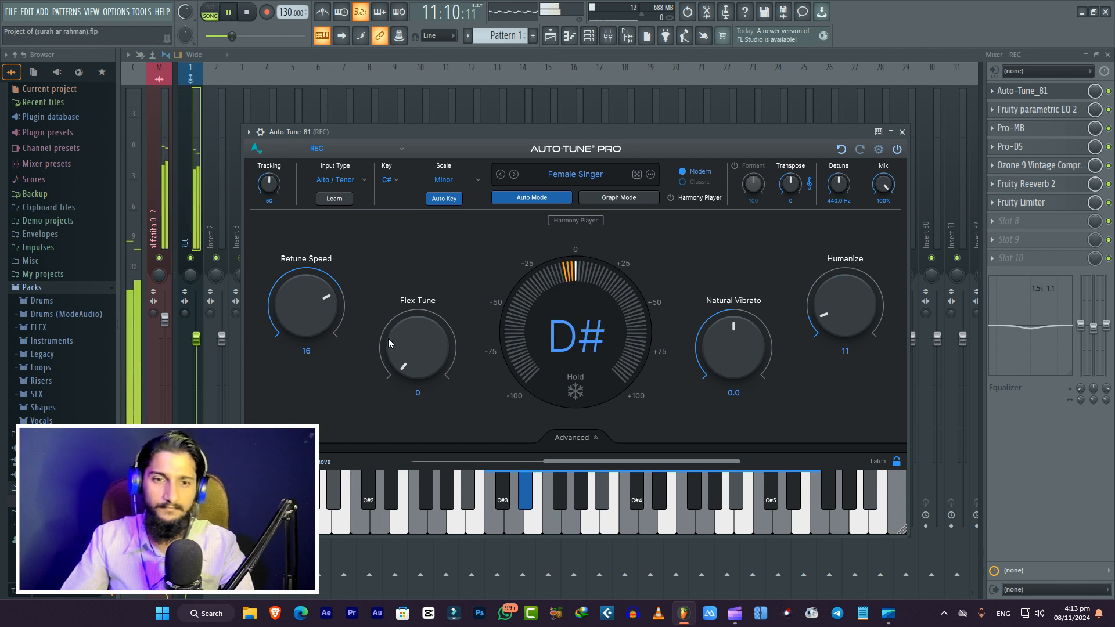
drag(415, 371, 408, 282)
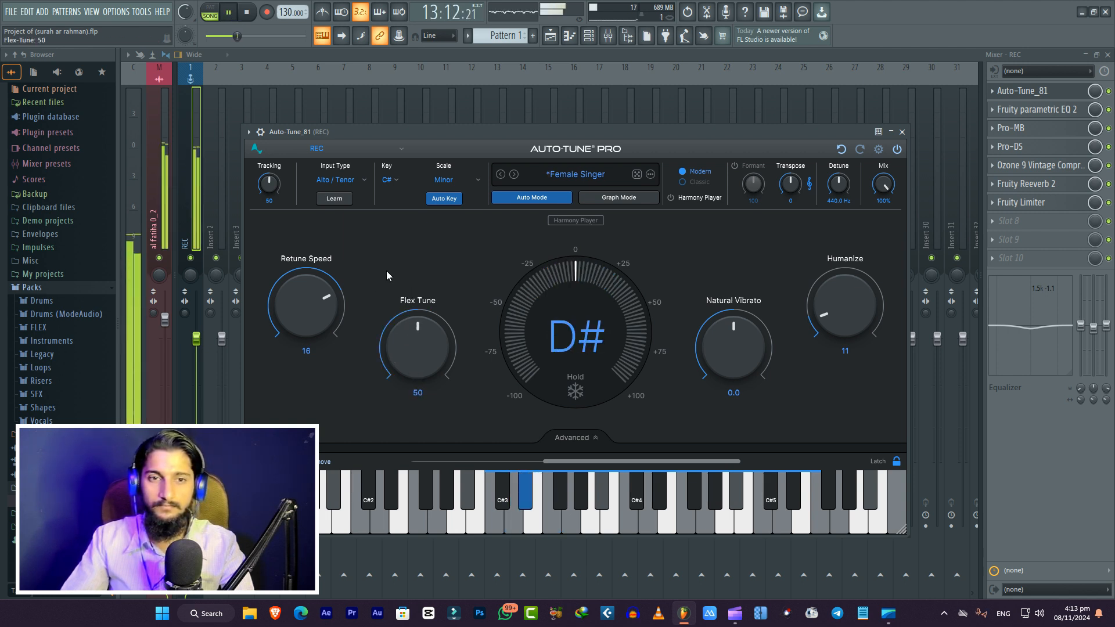
key(space)
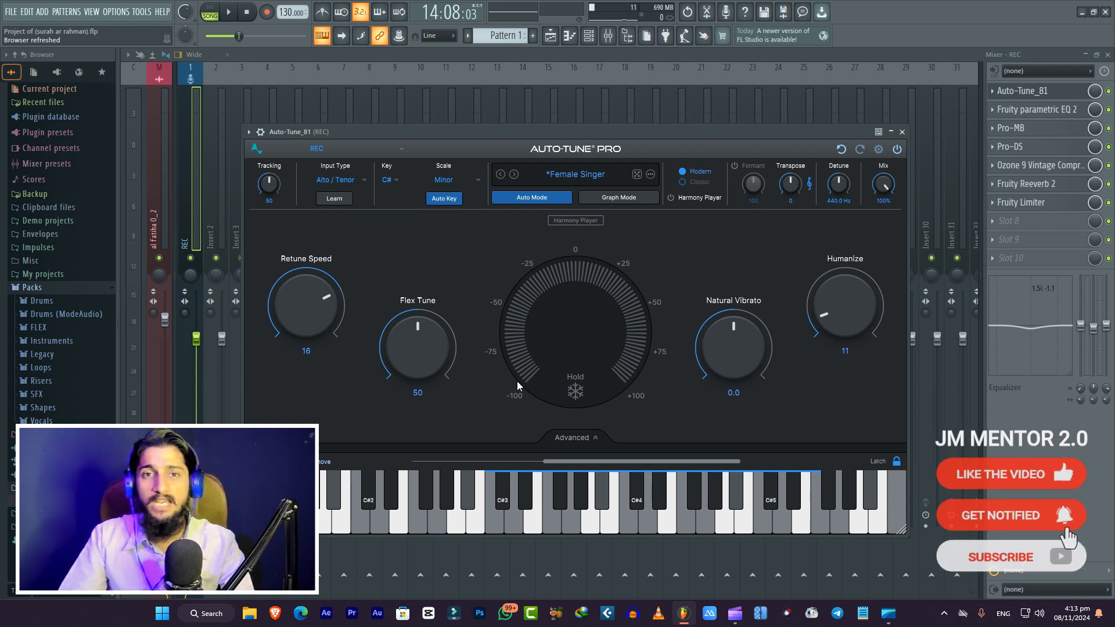
mouse_move(846, 302)
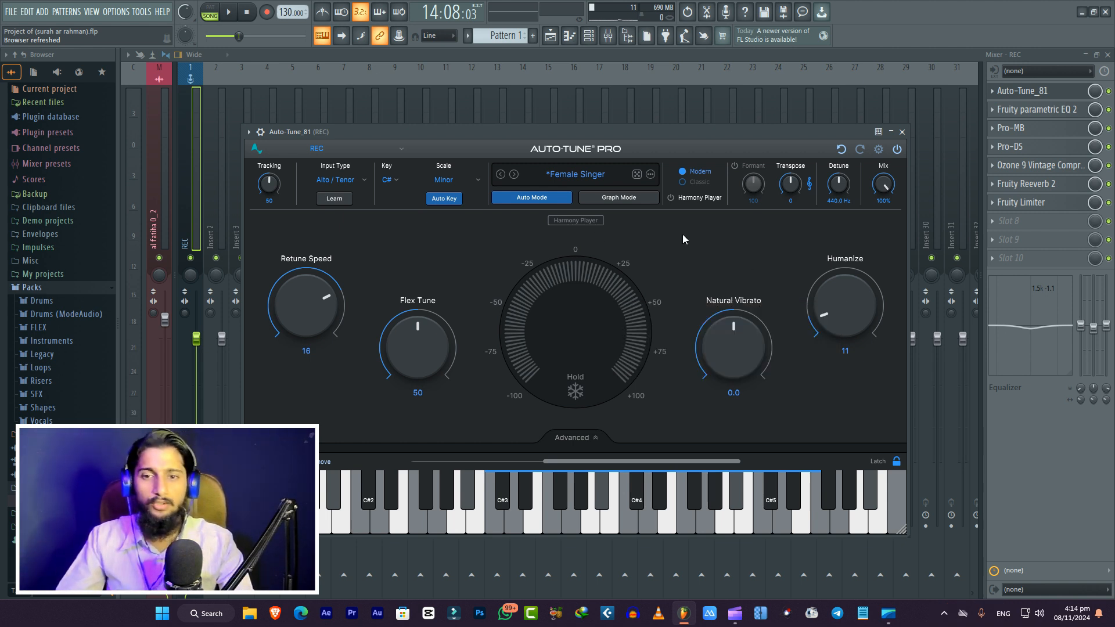
mouse_move(759, 357)
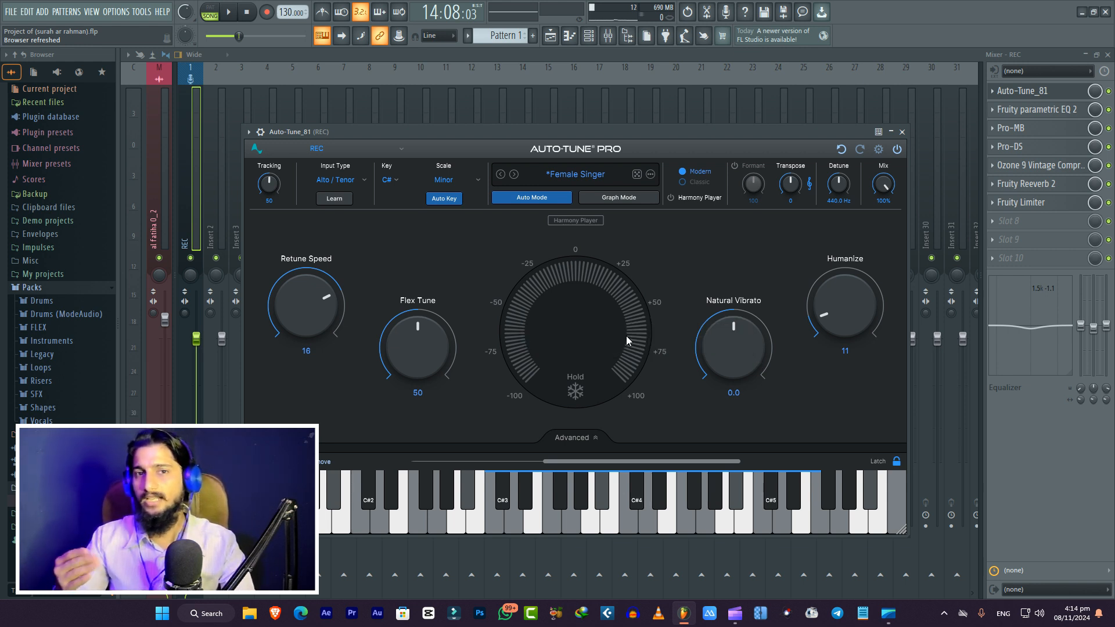
click(902, 132)
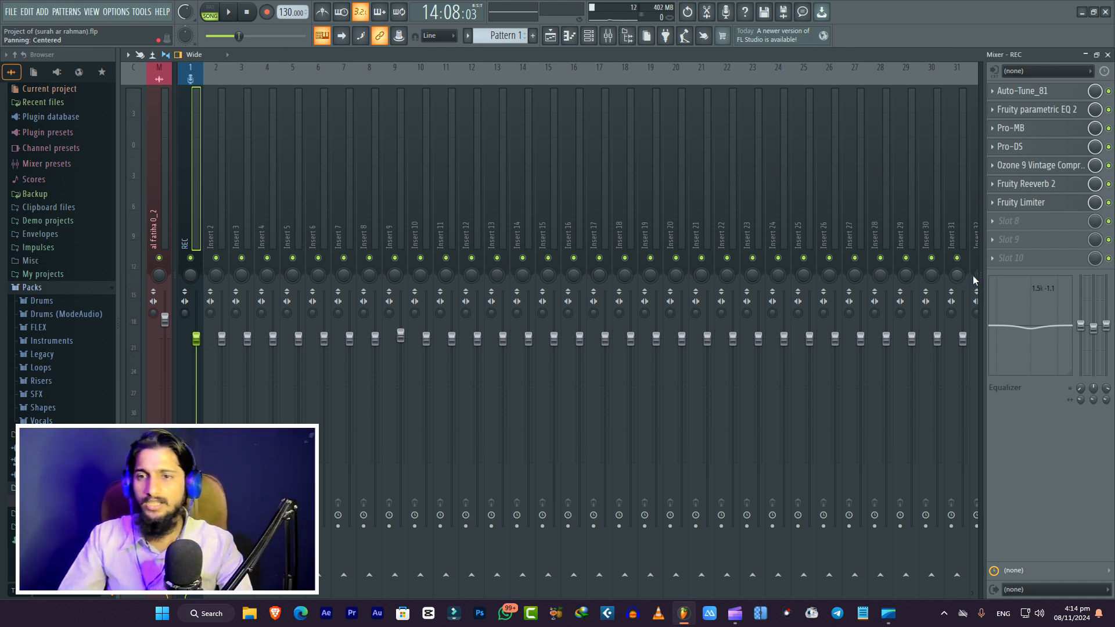
Open Fruity parametric EQ 2 on the REC track and set the low-pass band 7's width to 11% during playback
click(1033, 111)
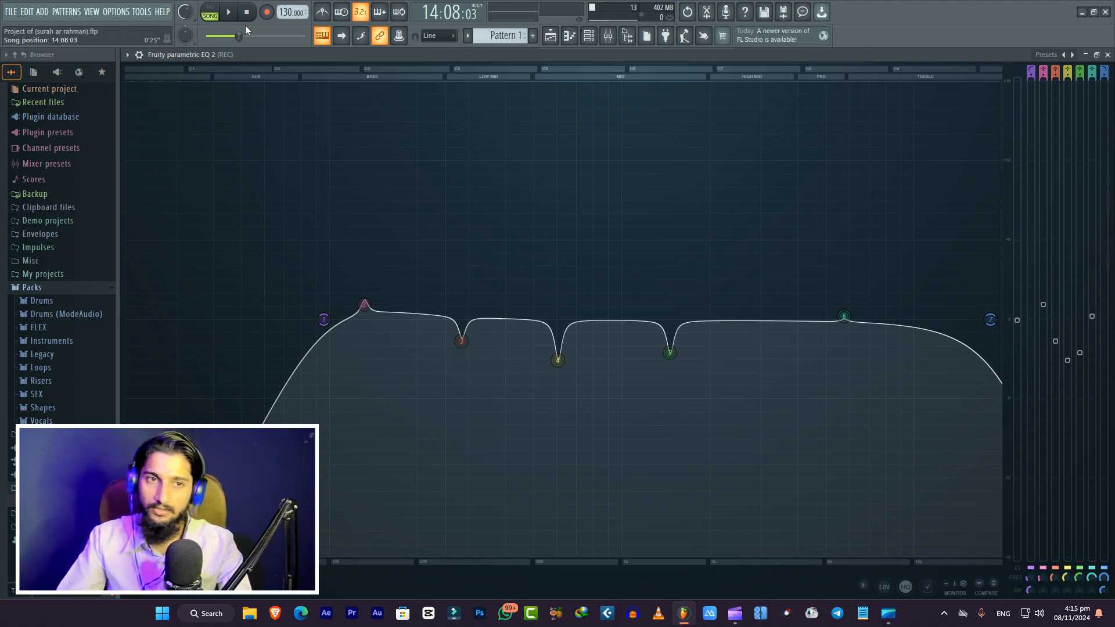
click(228, 12)
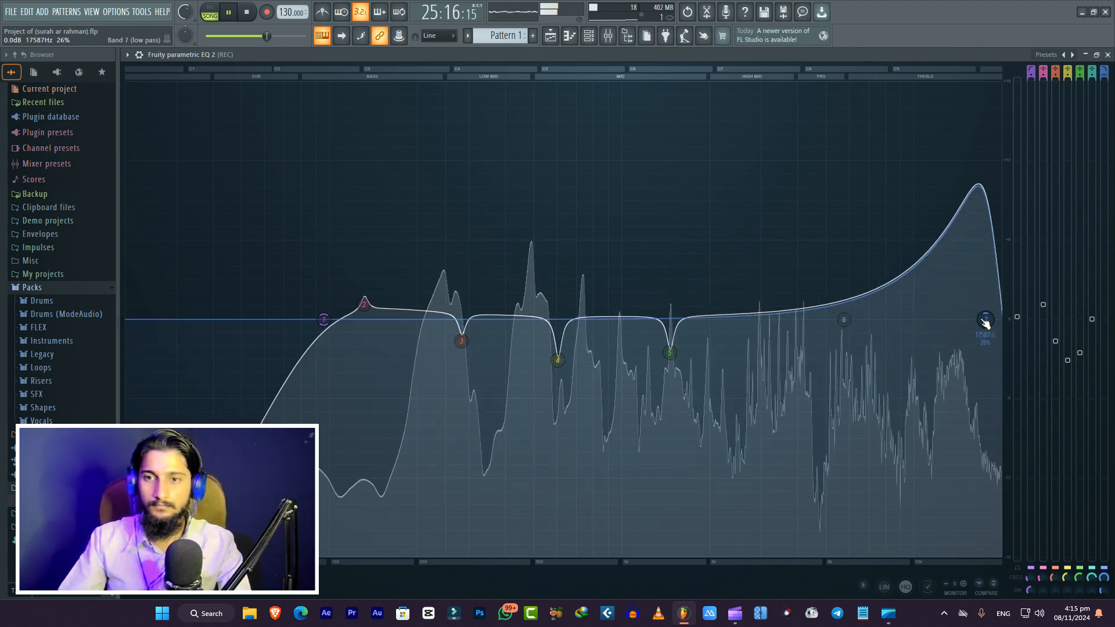
scroll(986, 323, down, 5)
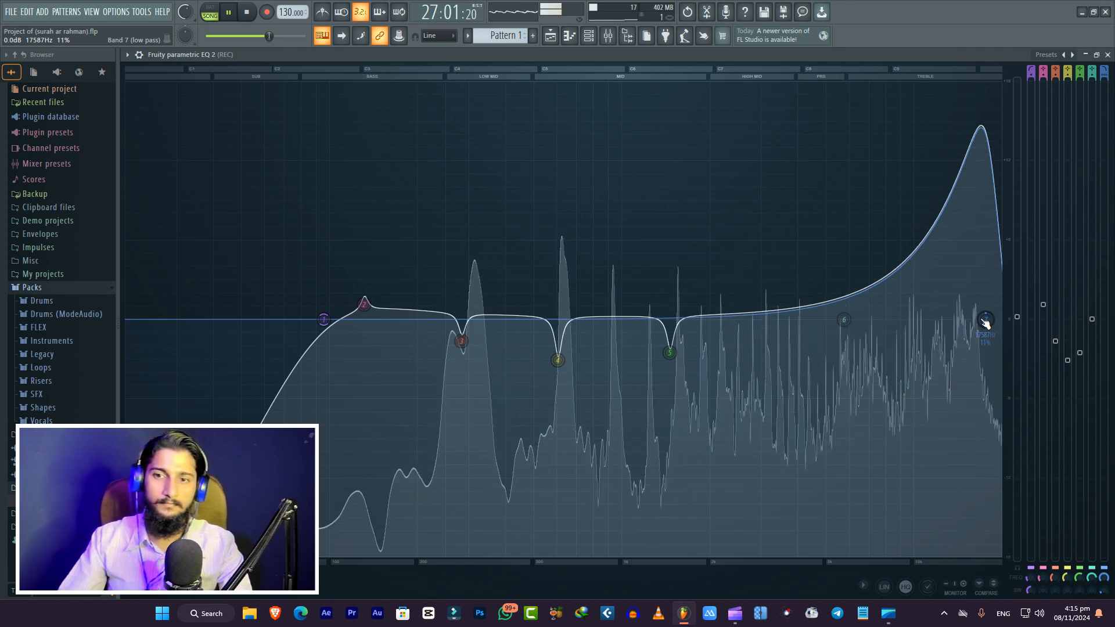
click(230, 15)
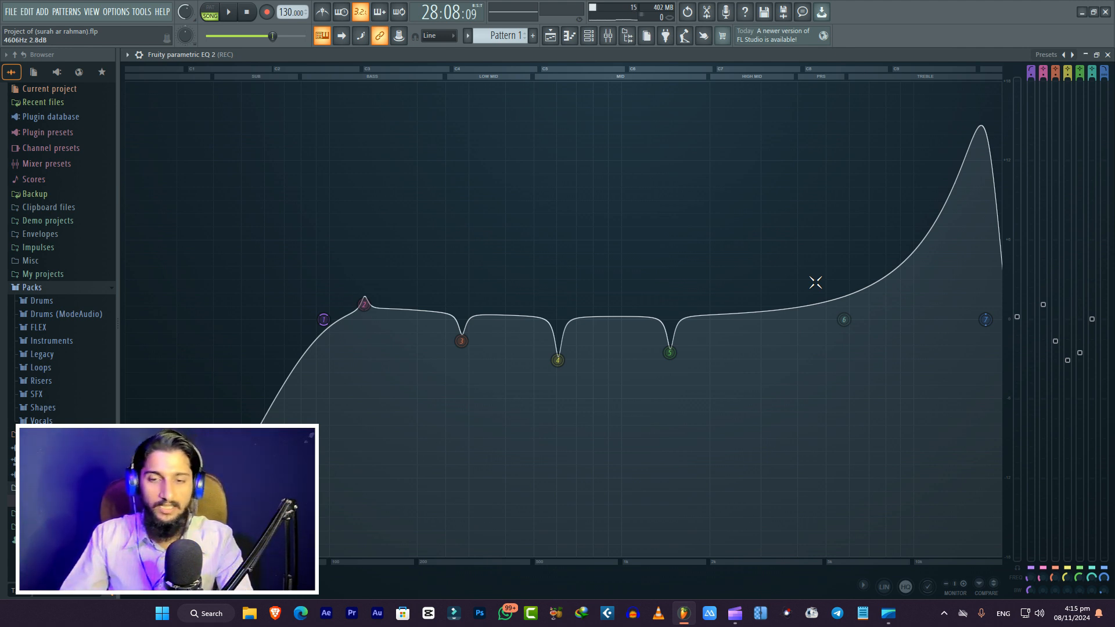
Undo the width changes on low-pass band 7 and close the equalizer
key(ctrl+alt+z)
key(ctrl+alt+z)
key(ctrl+alt+z)
key(ctrl+alt+z)
key(ctrl+alt+z)
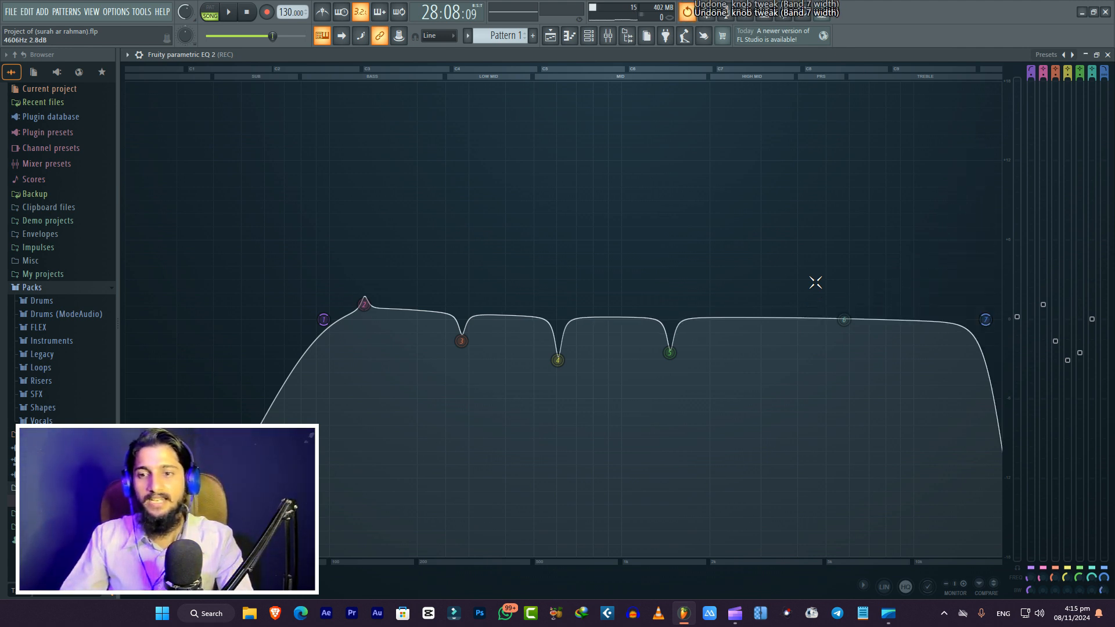
key(ctrl+alt+z)
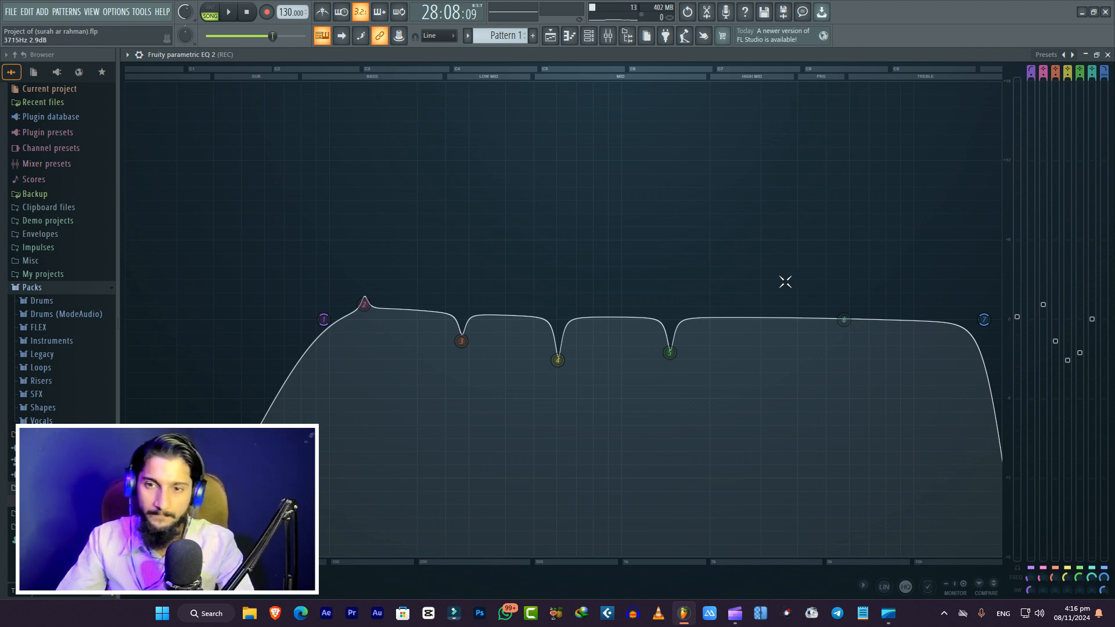
click(1108, 54)
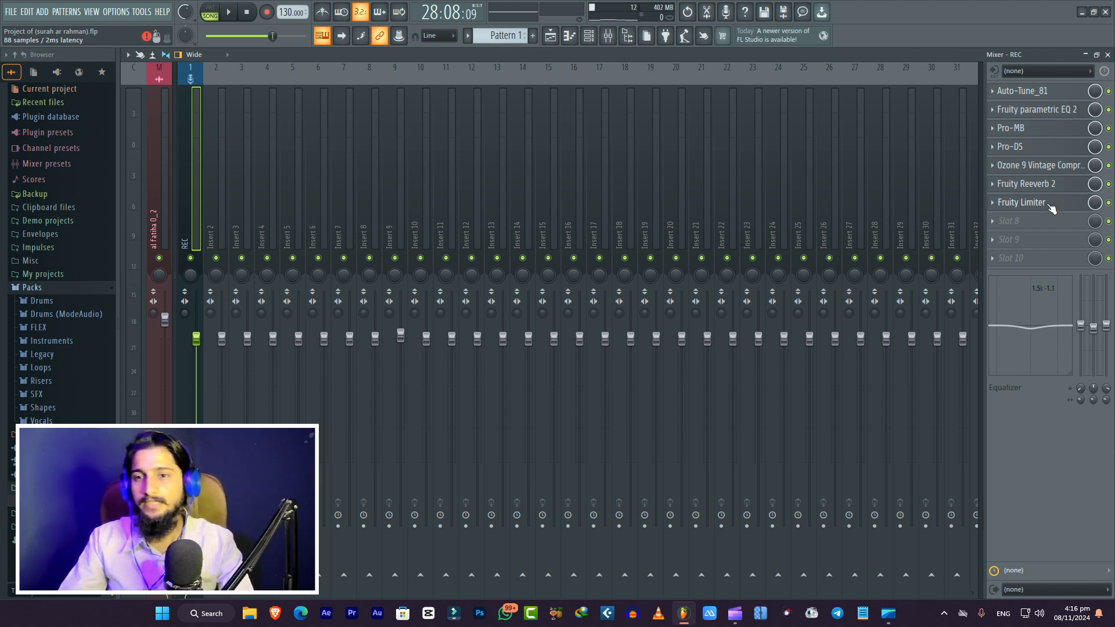
Inspect Pro-MB's bands on the REC track, and compare playback with the plugin bypassed and enabled
click(1043, 132)
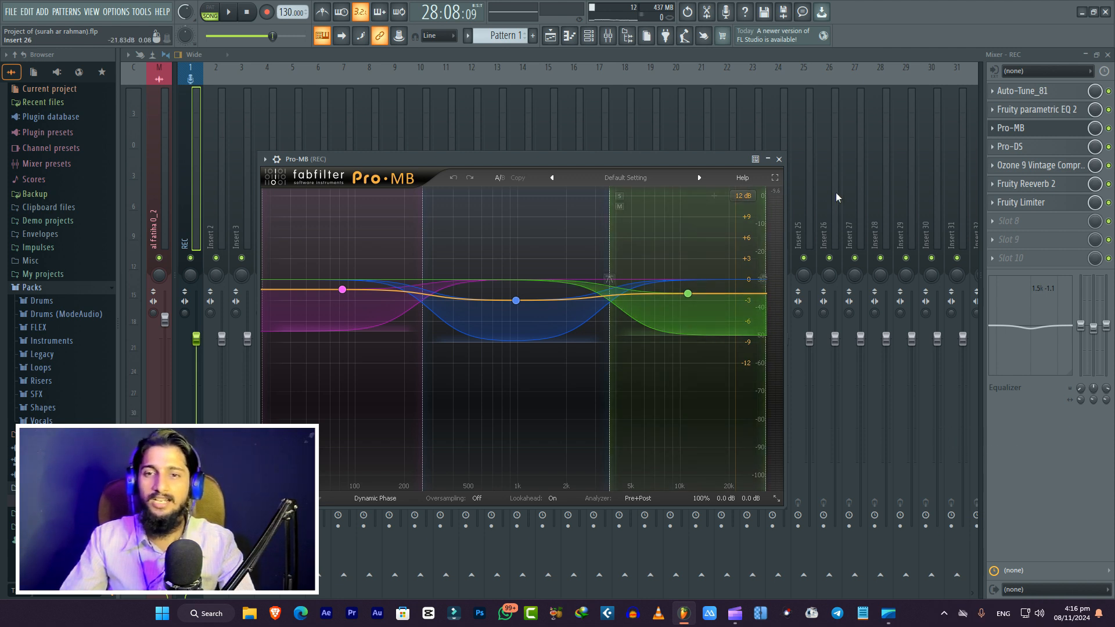
click(779, 159)
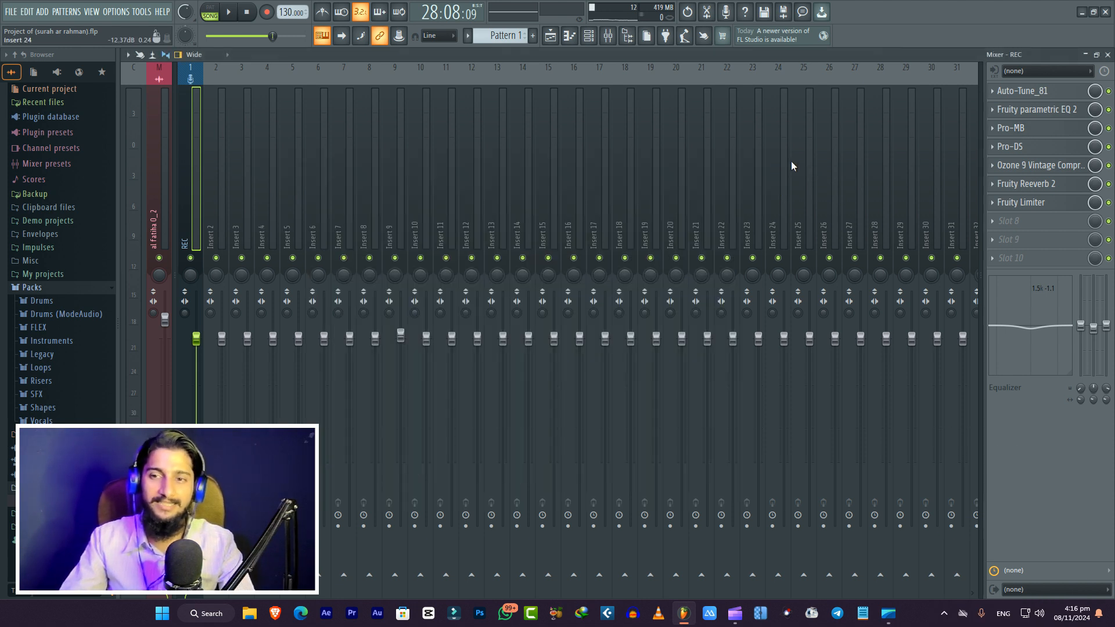
click(1109, 128)
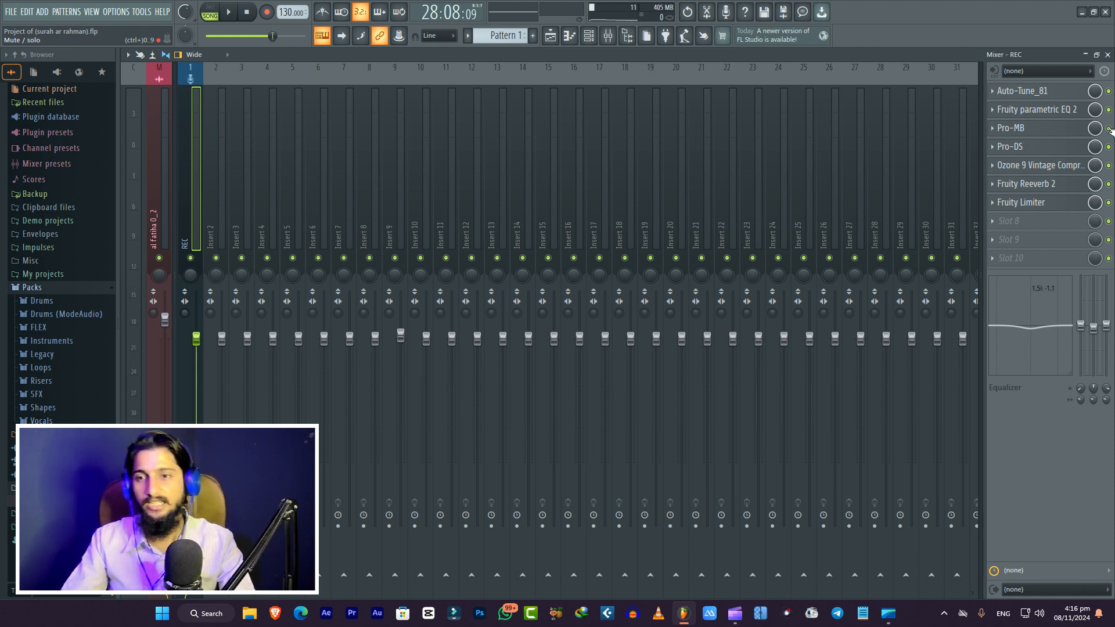
click(230, 13)
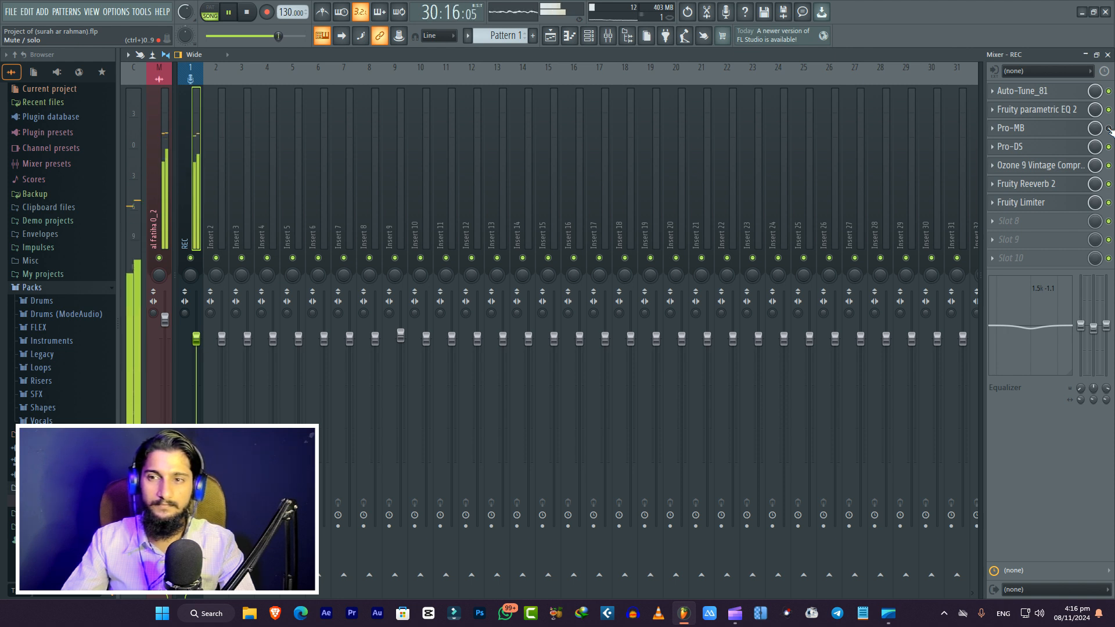
click(244, 16)
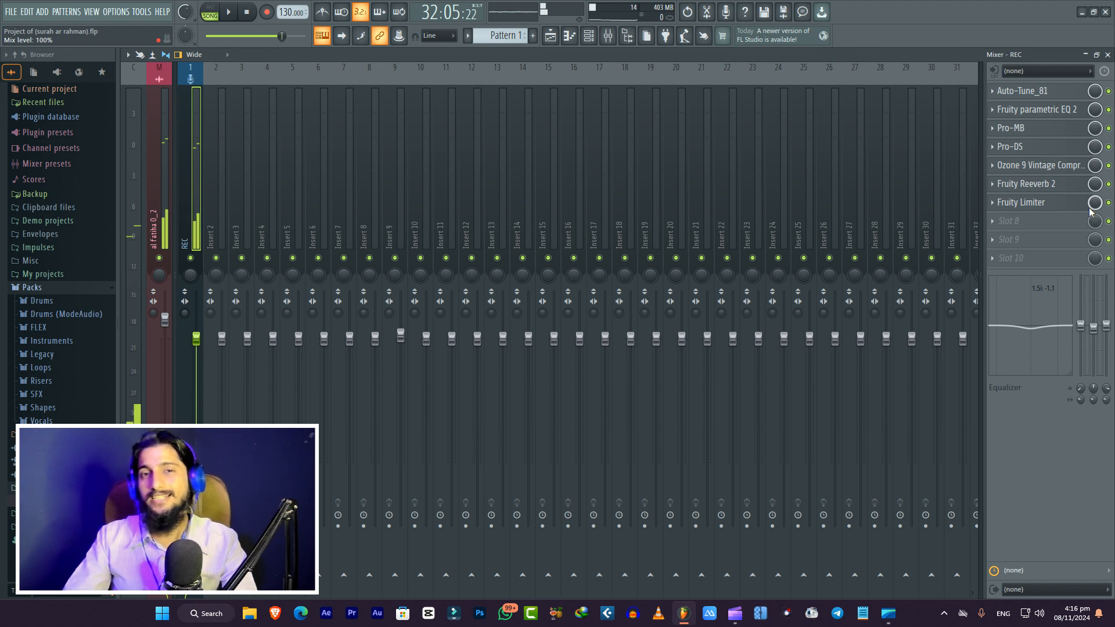
Review Pro-MB's bands again, then play the following passage with Pro-MB bypassed and re-enabled
click(1022, 129)
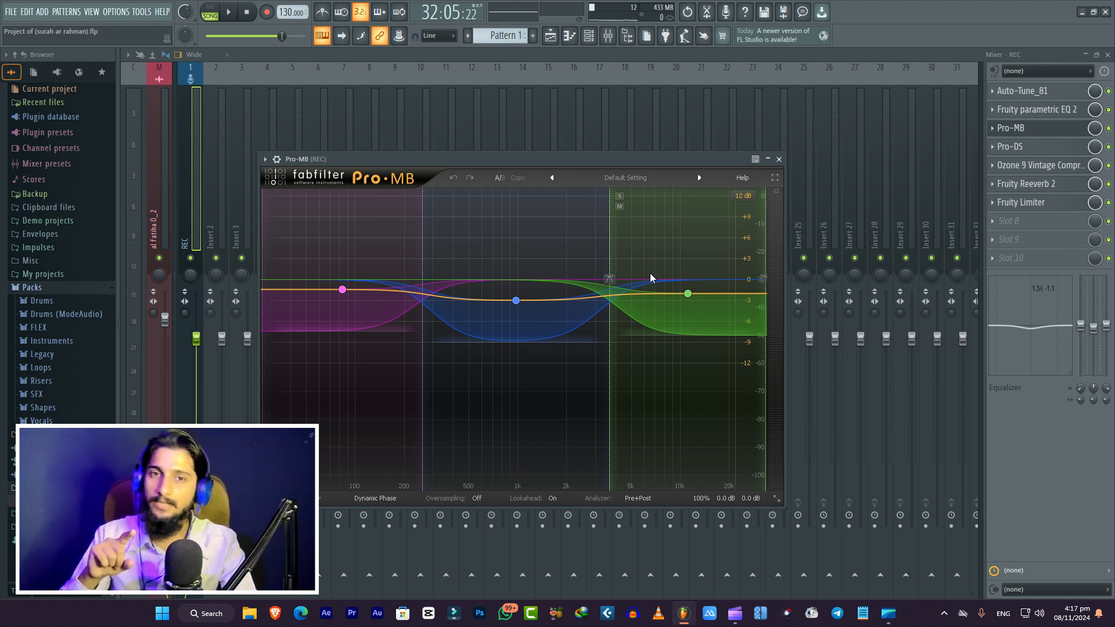
click(779, 160)
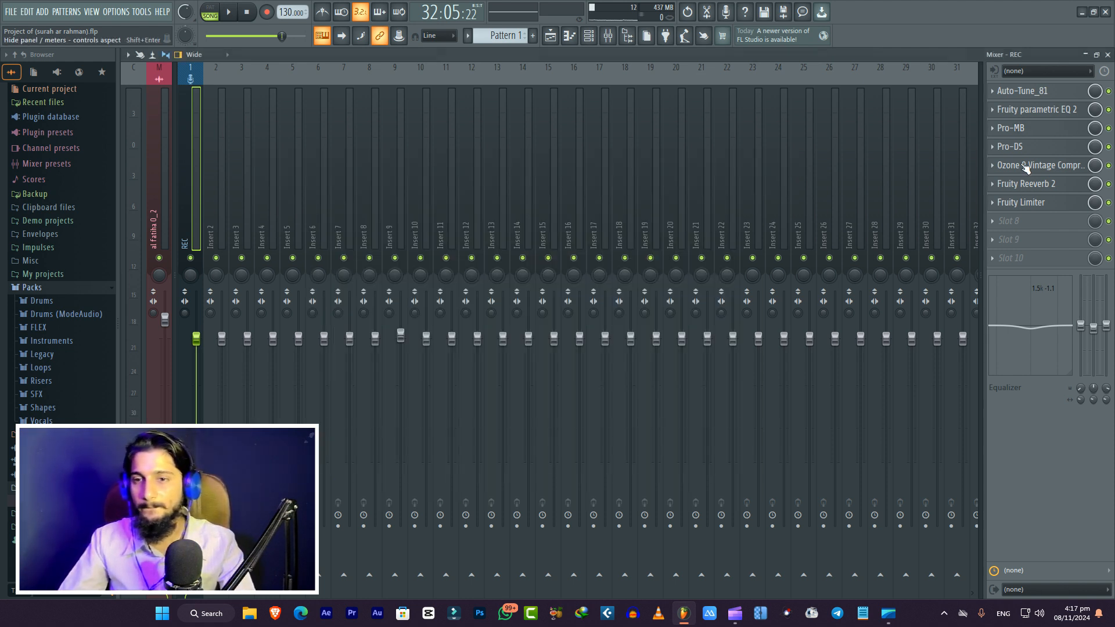
click(1109, 129)
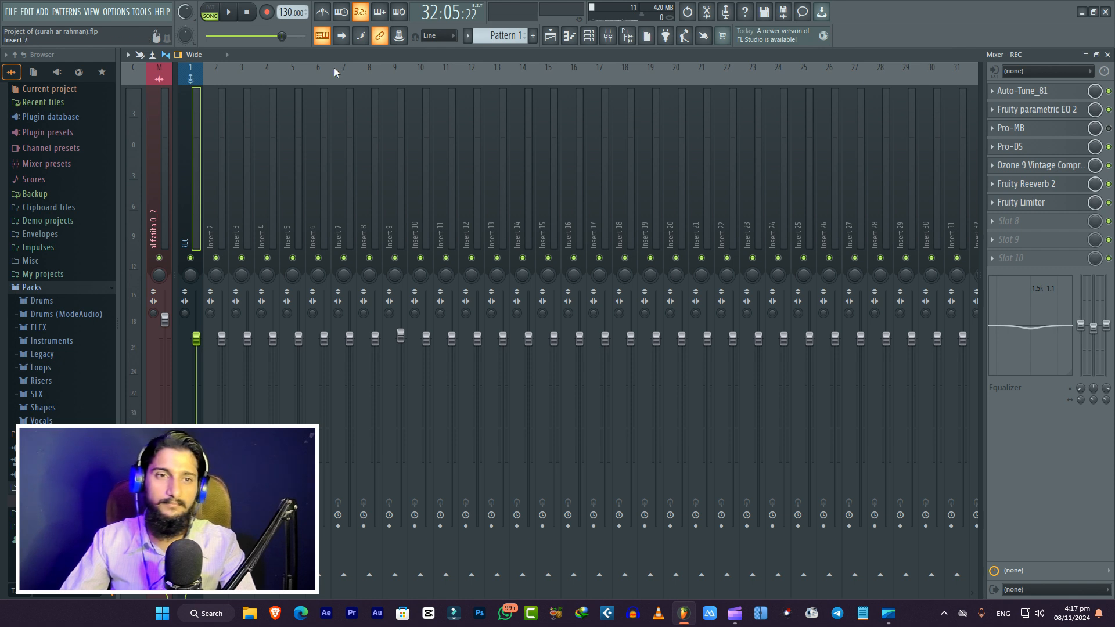
key(space)
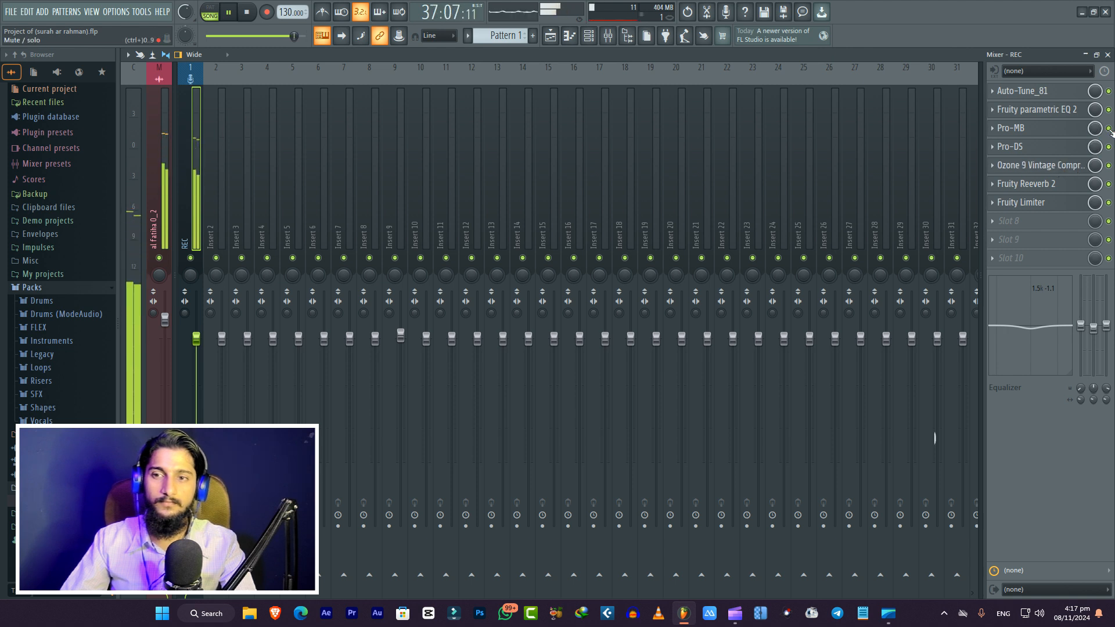
key(space)
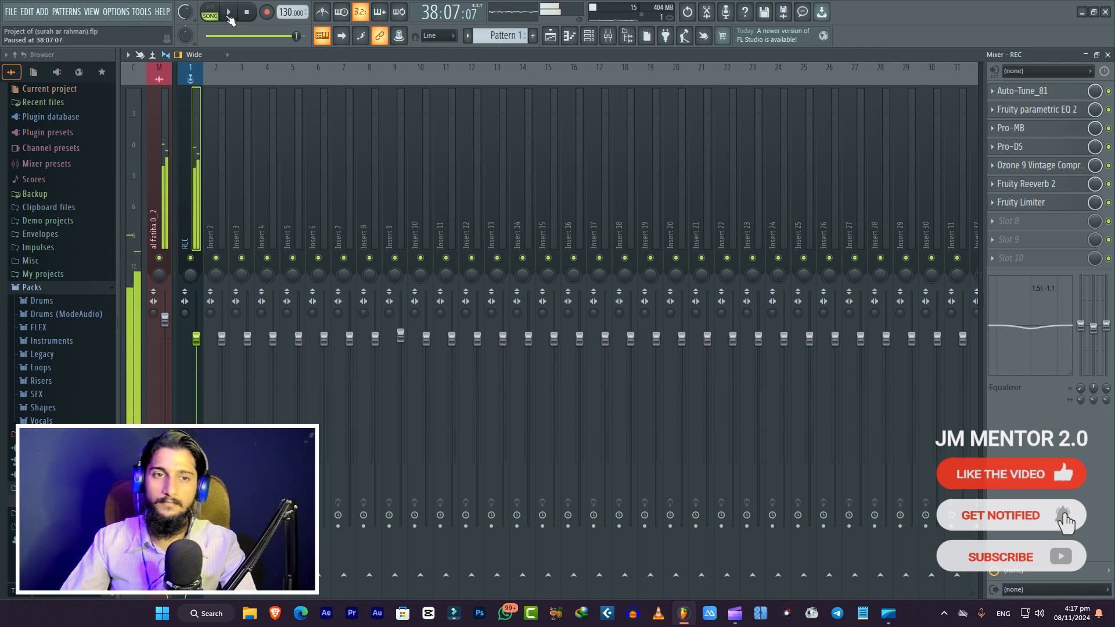
Return the song position to the start, then inspect Pro-DS and its Single Vocal presets on the REC track and close it
drag(296, 36, 203, 36)
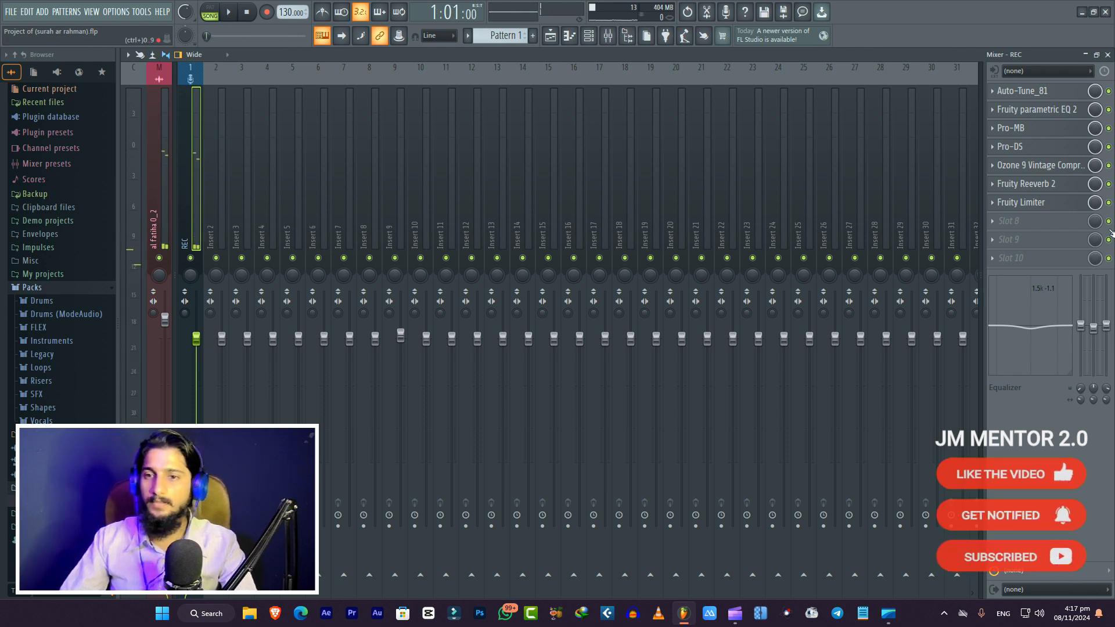
click(1037, 150)
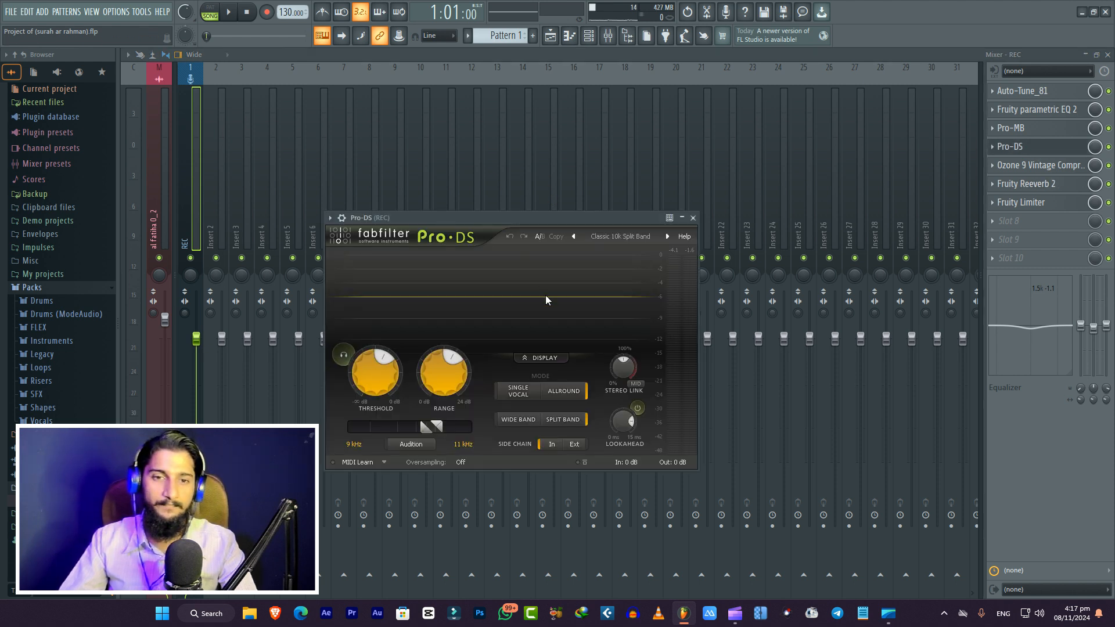
drag(470, 215, 523, 166)
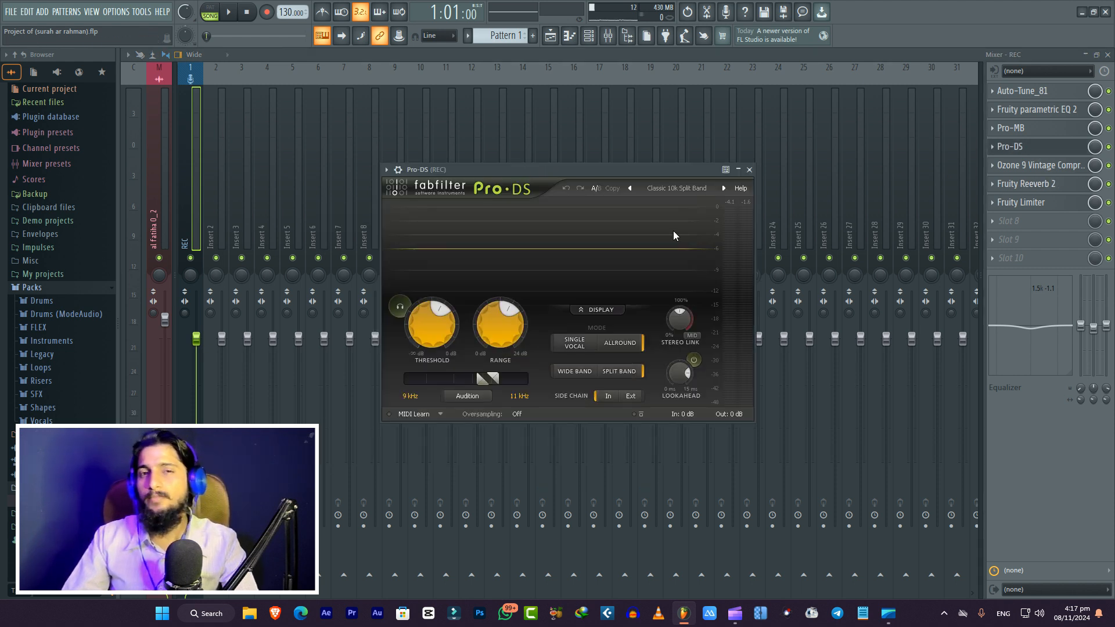
click(666, 188)
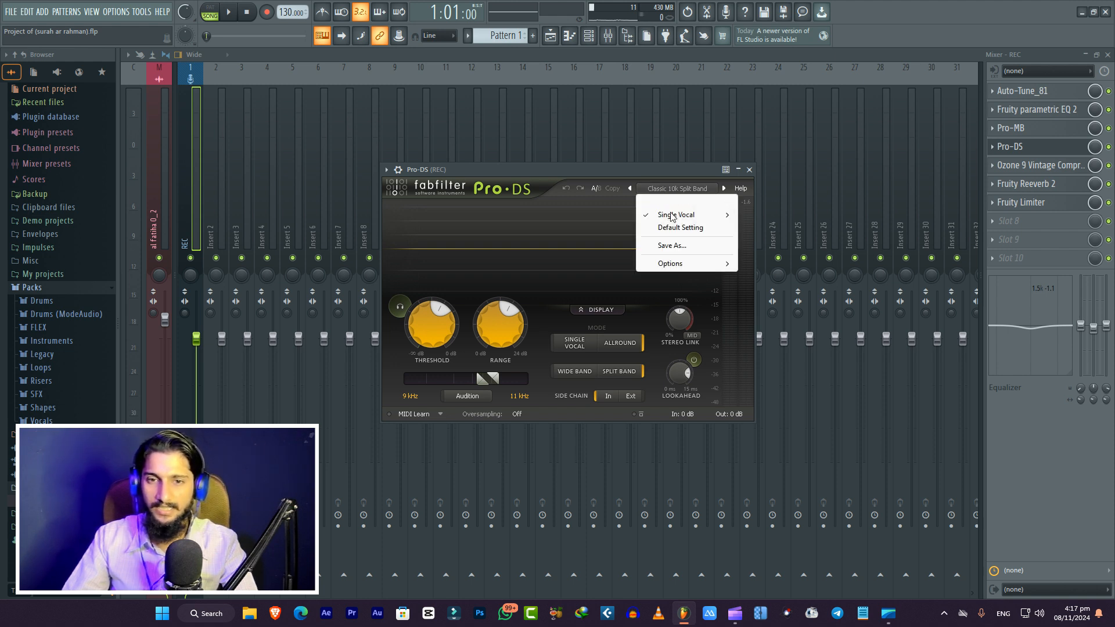
mouse_move(672, 218)
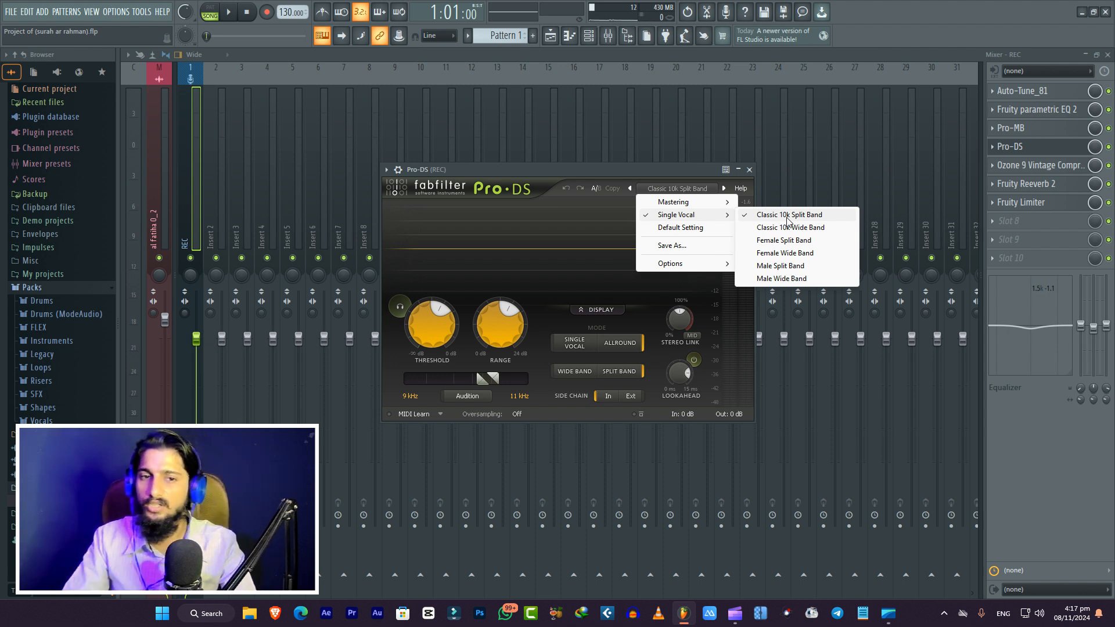
click(657, 167)
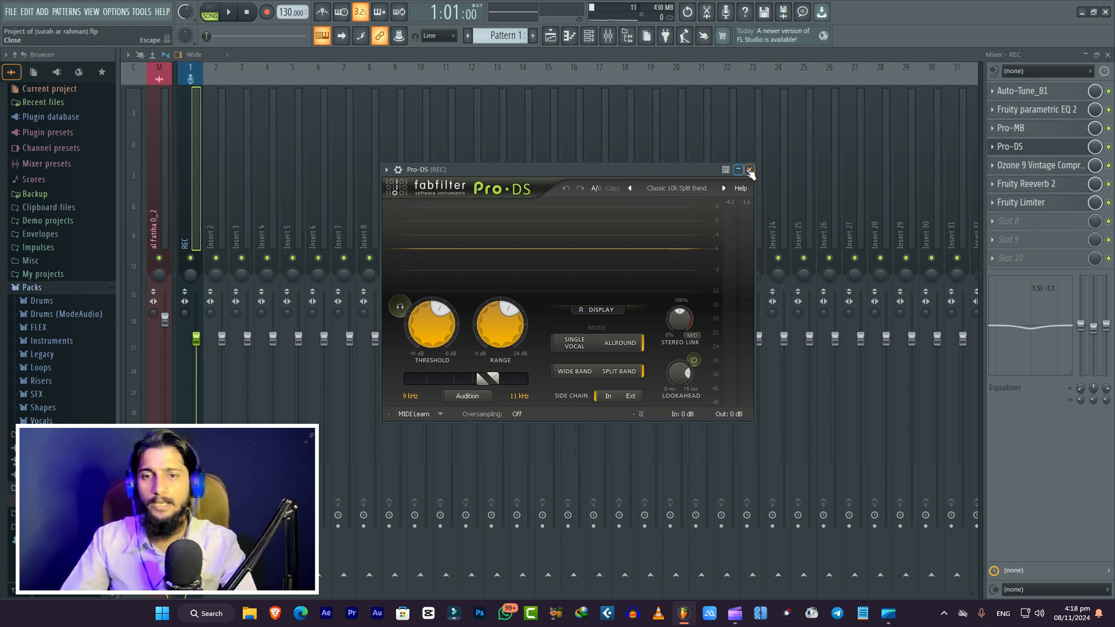
click(749, 169)
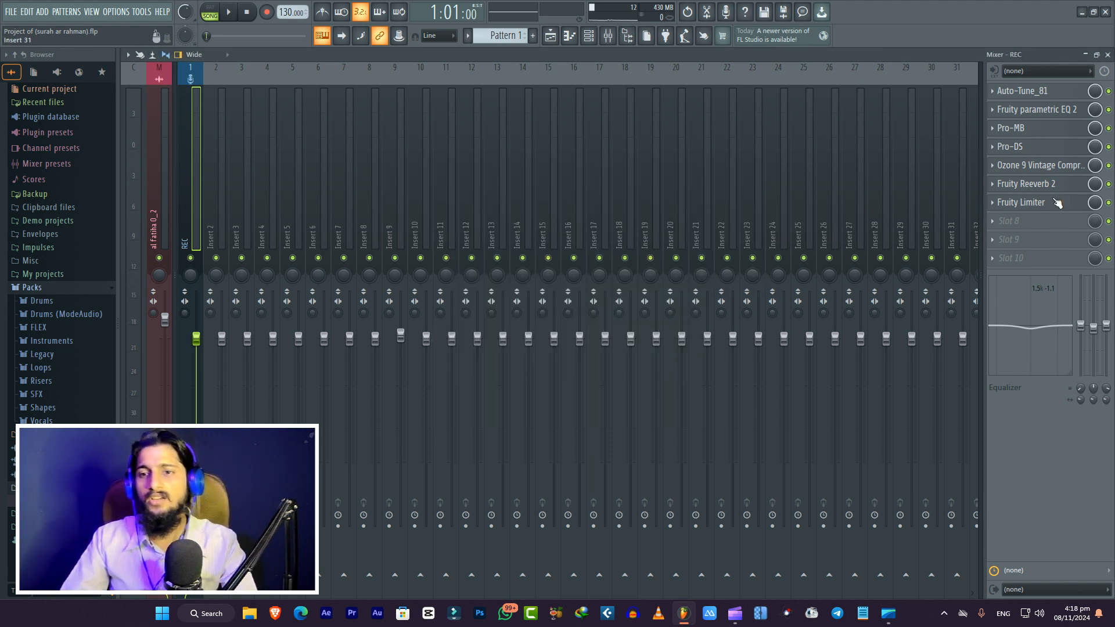
Open the Ozone 9 Vintage Compressor slot on the REC track and choose the Vocal compression style in Pro-C 2
click(1026, 169)
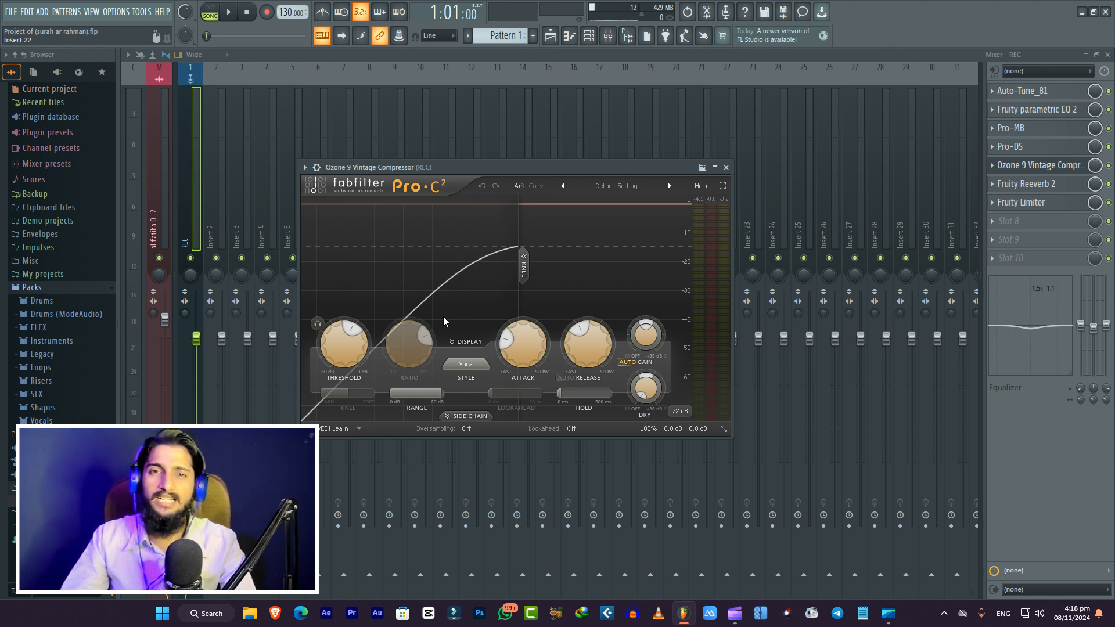
click(464, 368)
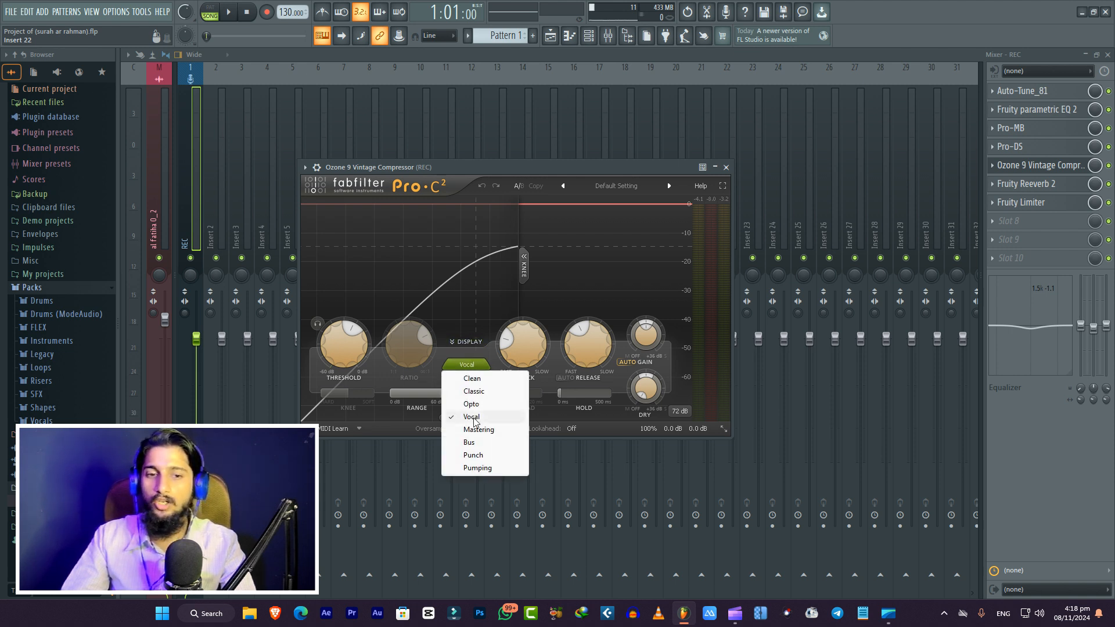
click(475, 418)
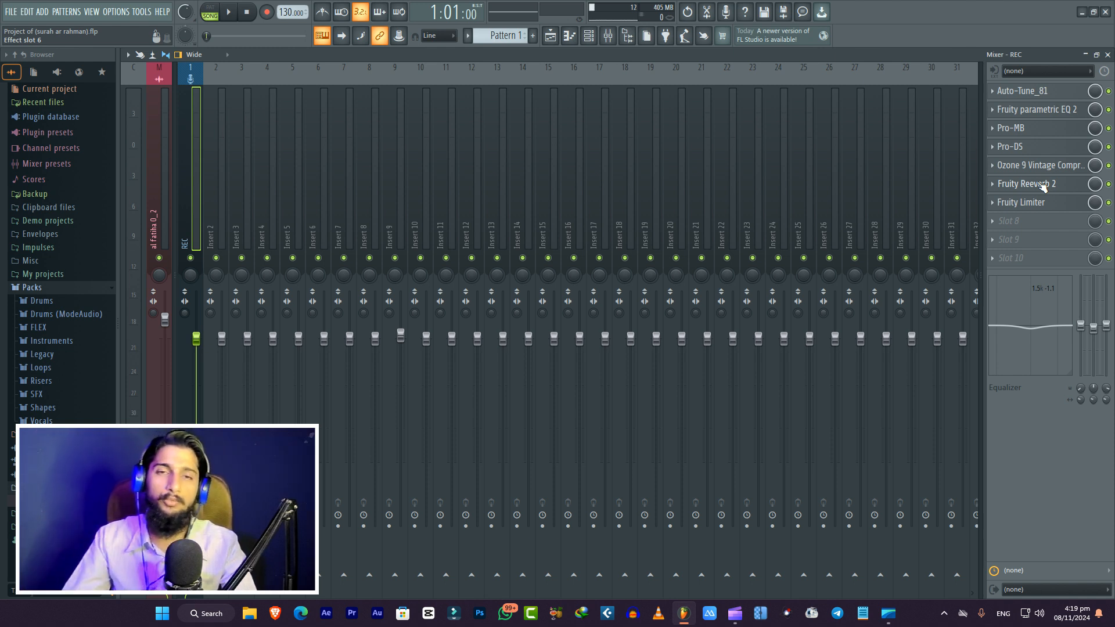
Load the Cathedral preset in Fruity Reeverb 2 on the REC track, raise its high cut, and close the reverb
click(1043, 186)
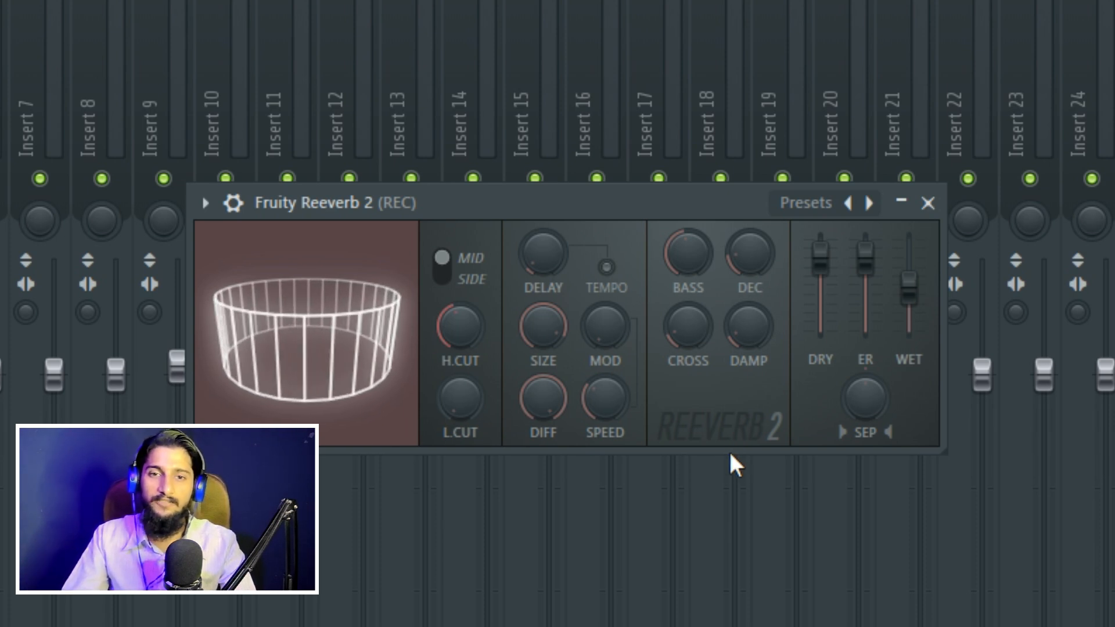
drag(423, 200, 249, 2)
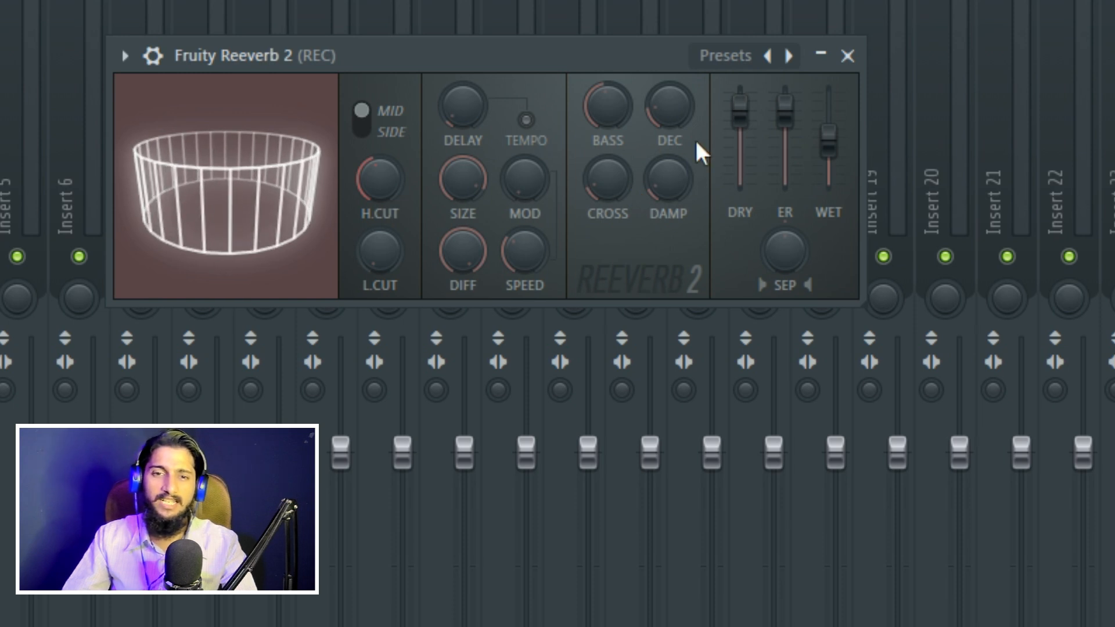
click(733, 57)
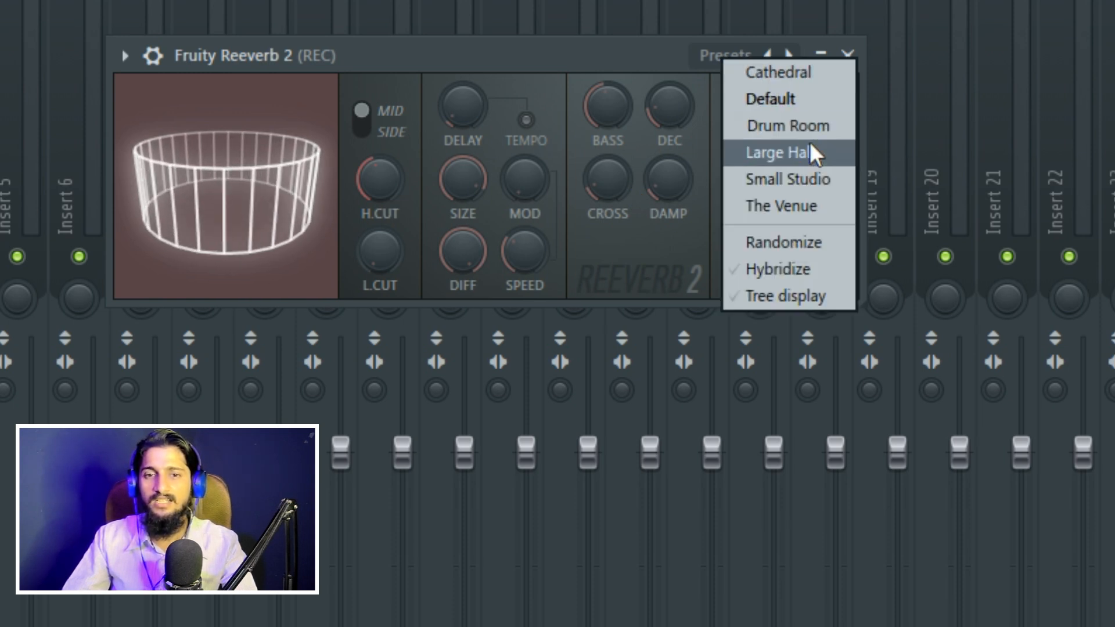
click(781, 73)
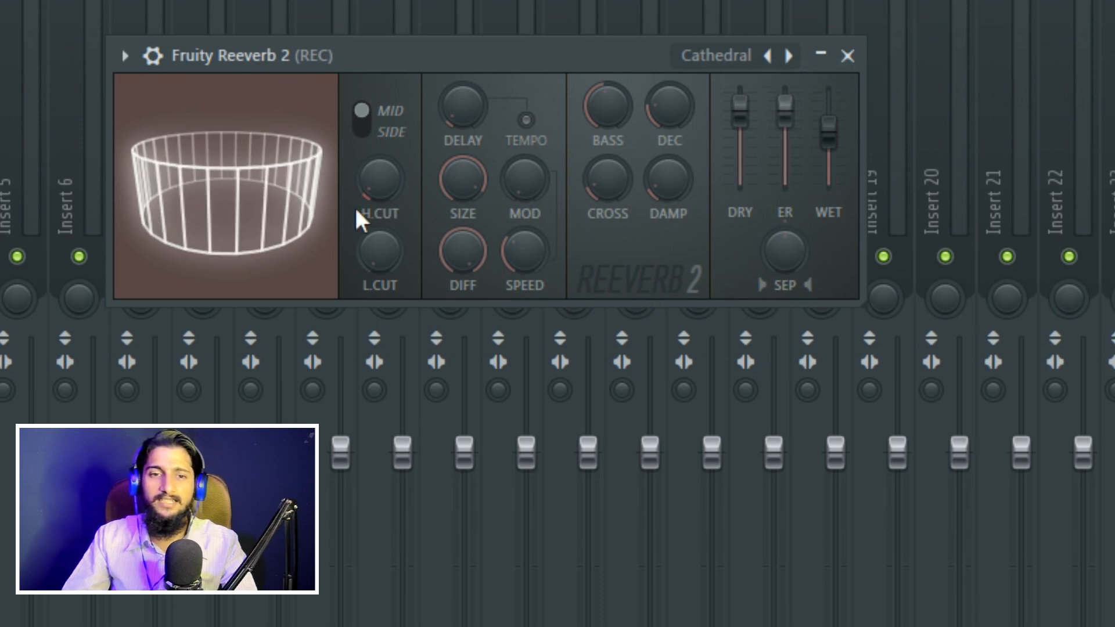
drag(391, 199, 378, 180)
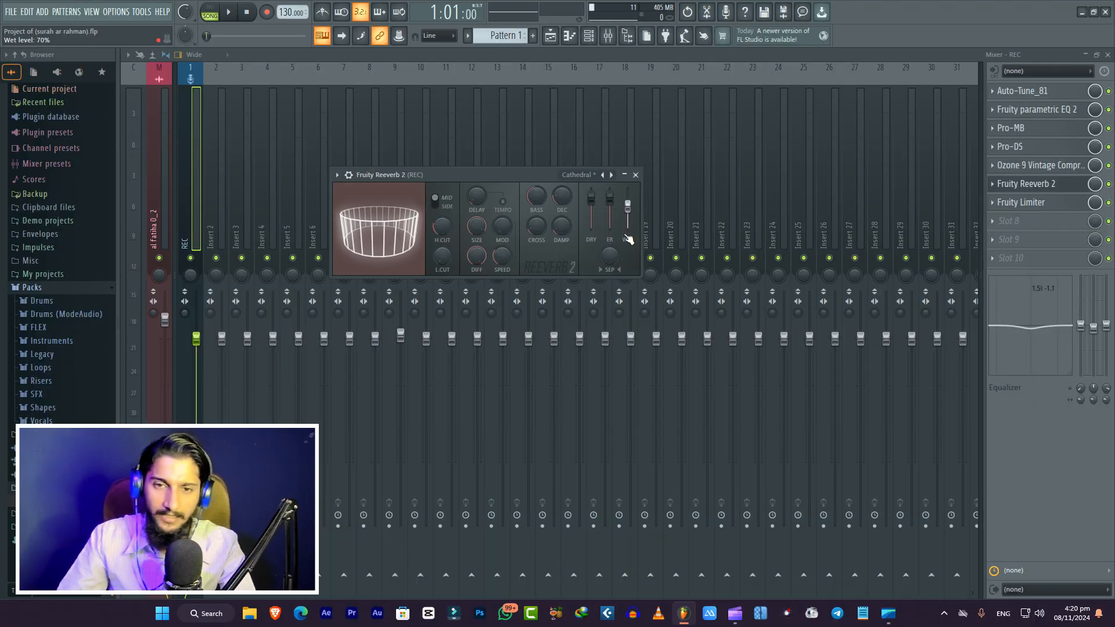
click(635, 174)
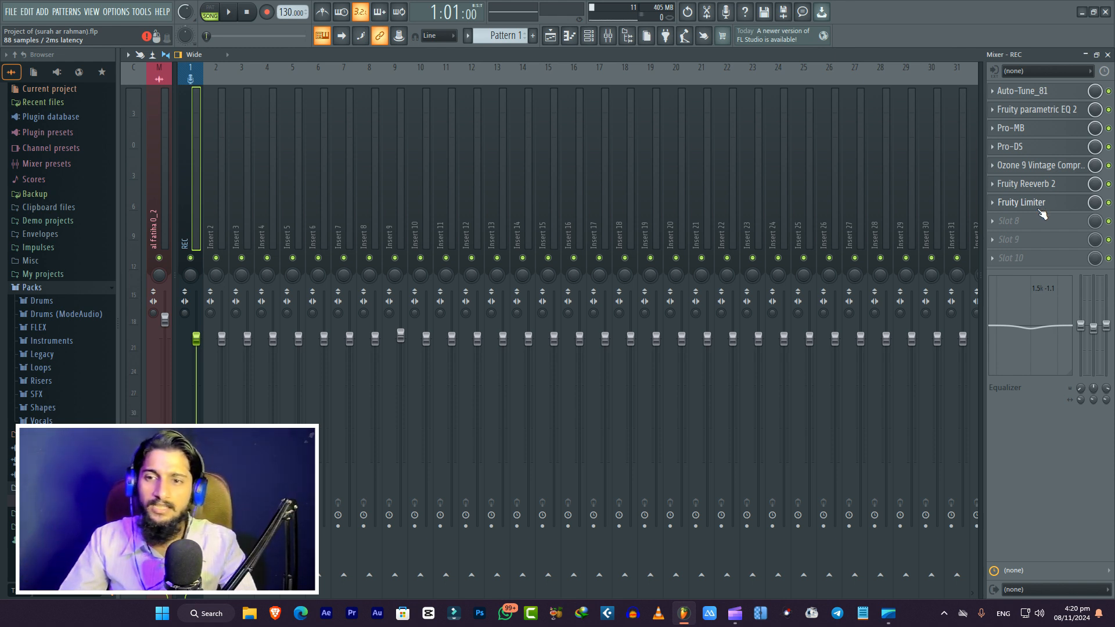
Inspect the Fruity Limiter's compressor settings on the REC track and close the plugin
click(1022, 203)
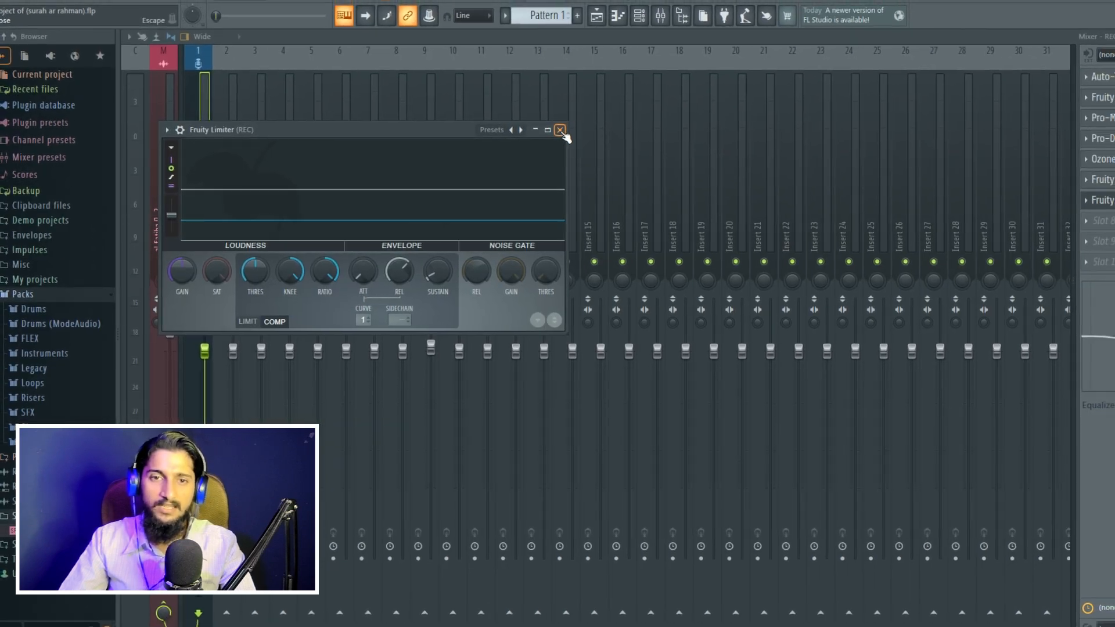
click(954, 46)
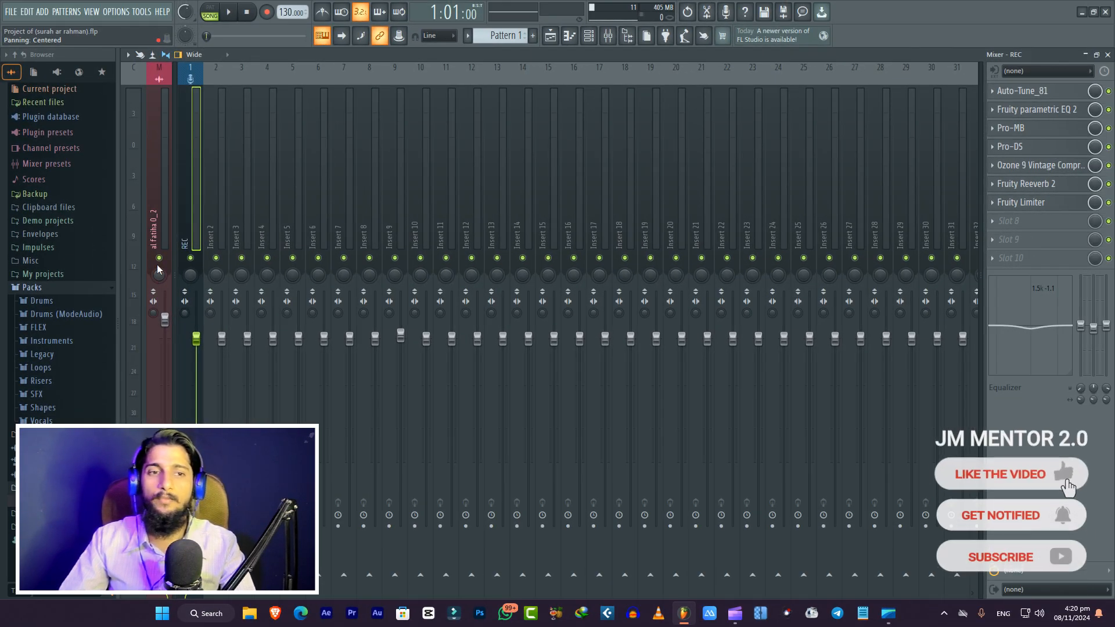
Inspect Fruity parametric EQ on the master track and compare playback with it bypassed and enabled
click(159, 201)
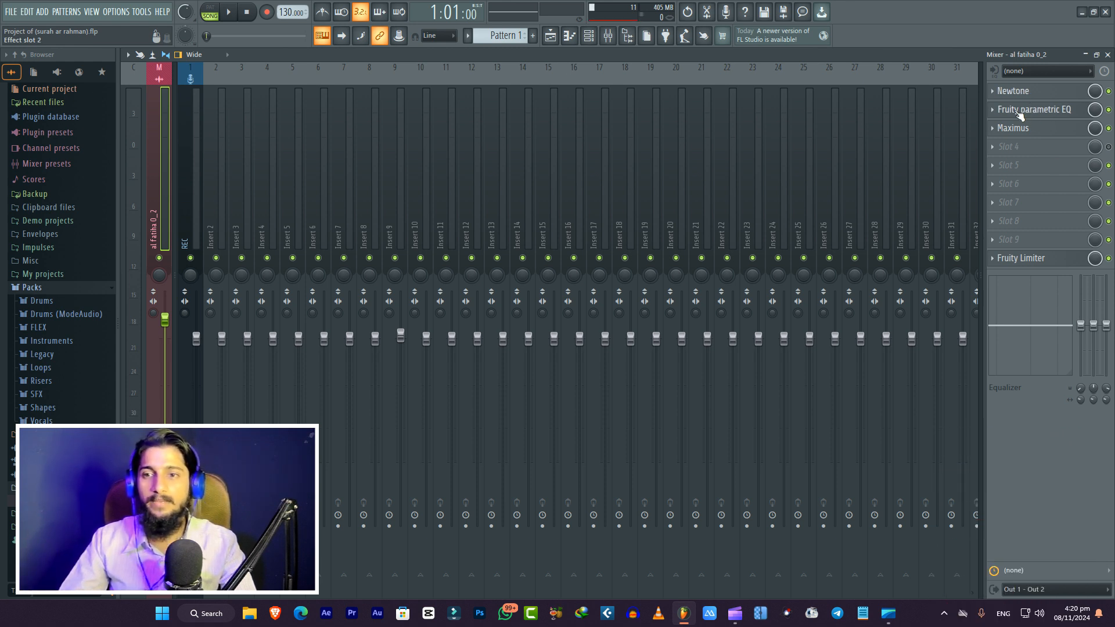
click(1053, 115)
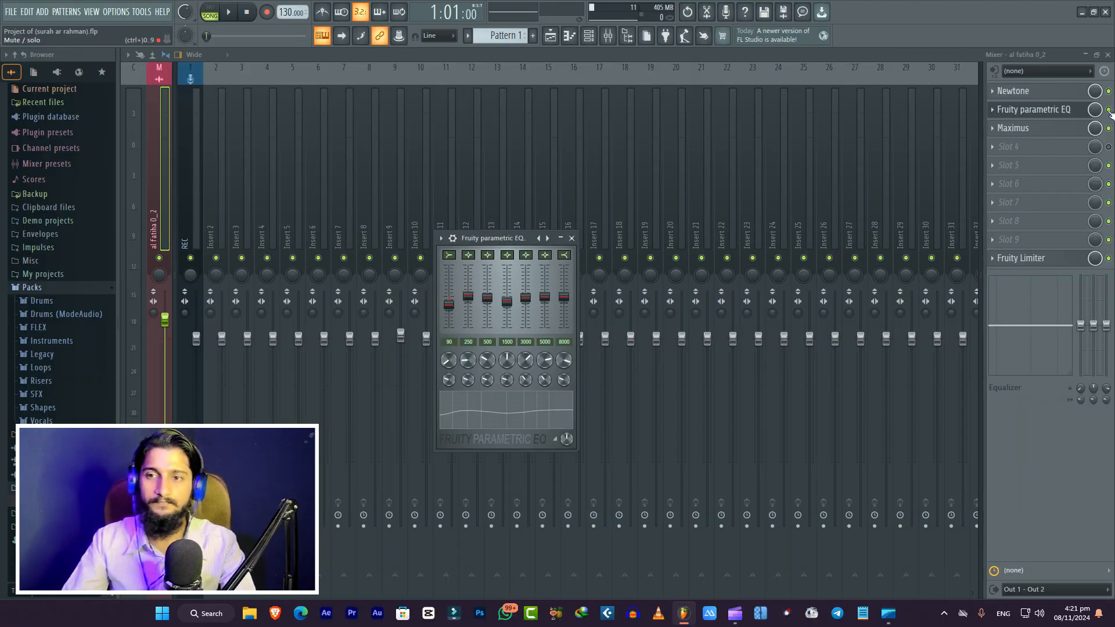
click(583, 180)
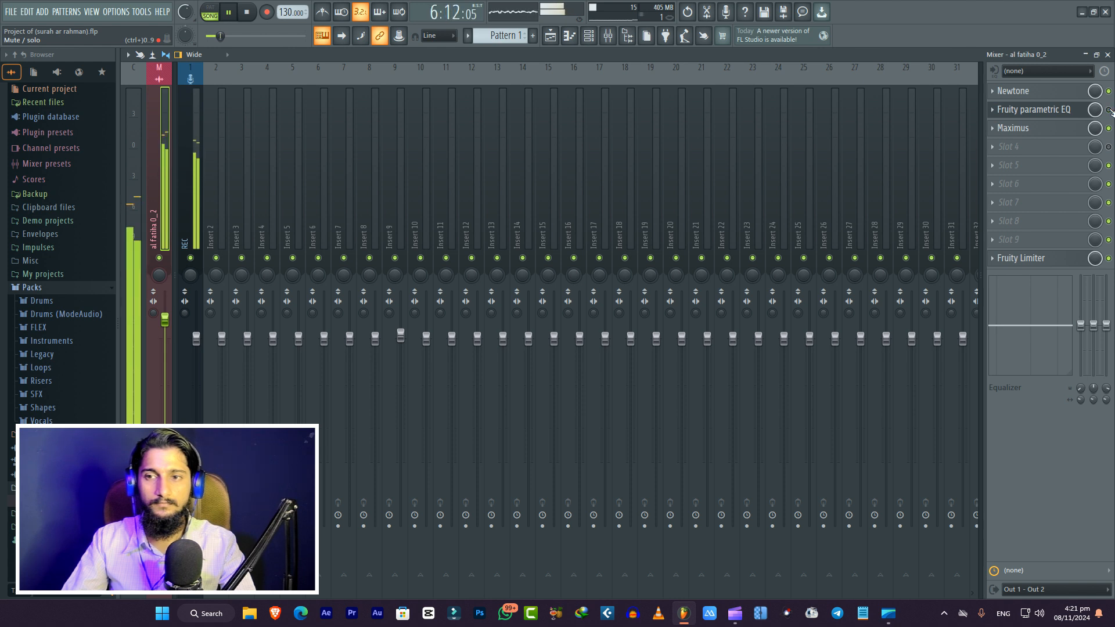
click(229, 13)
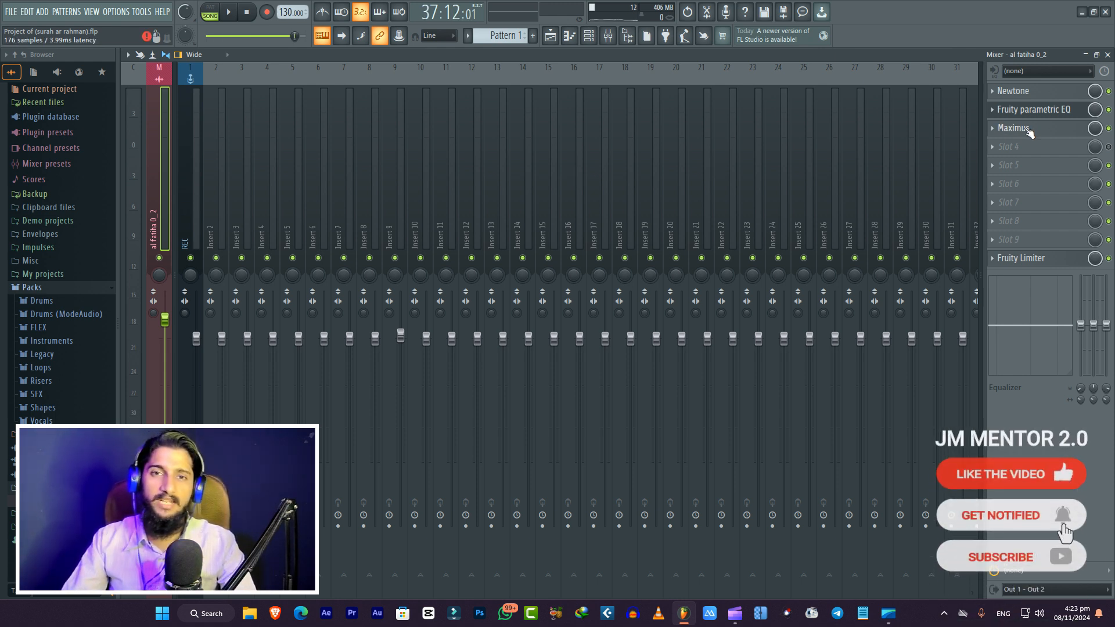
Open Maximus on the master track, browse its preset list without loading one, and close the plugin
click(1028, 129)
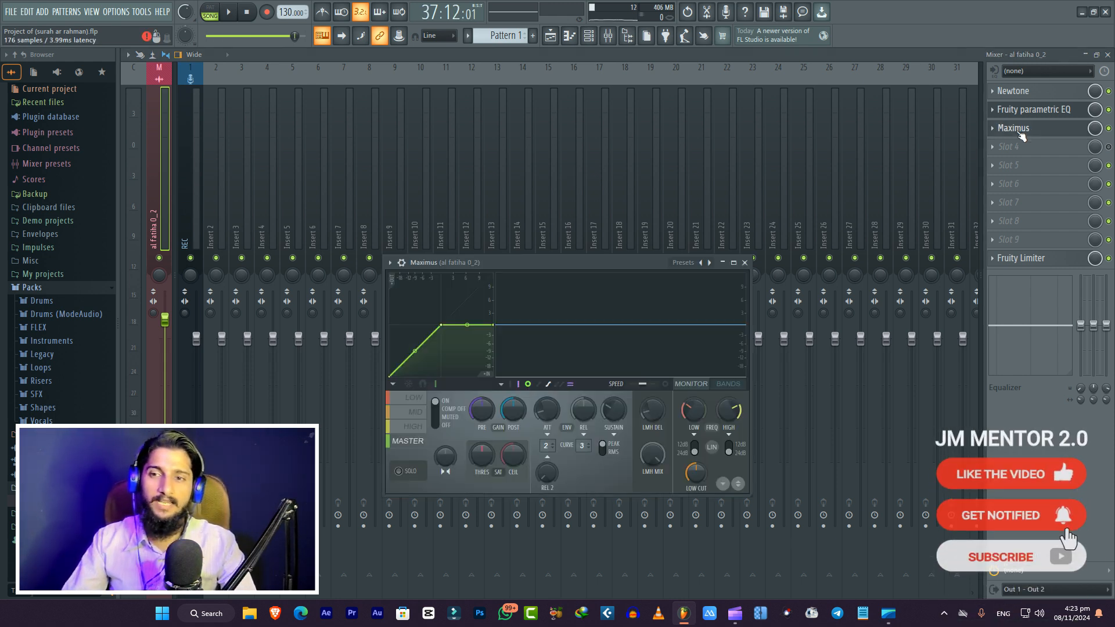
click(683, 262)
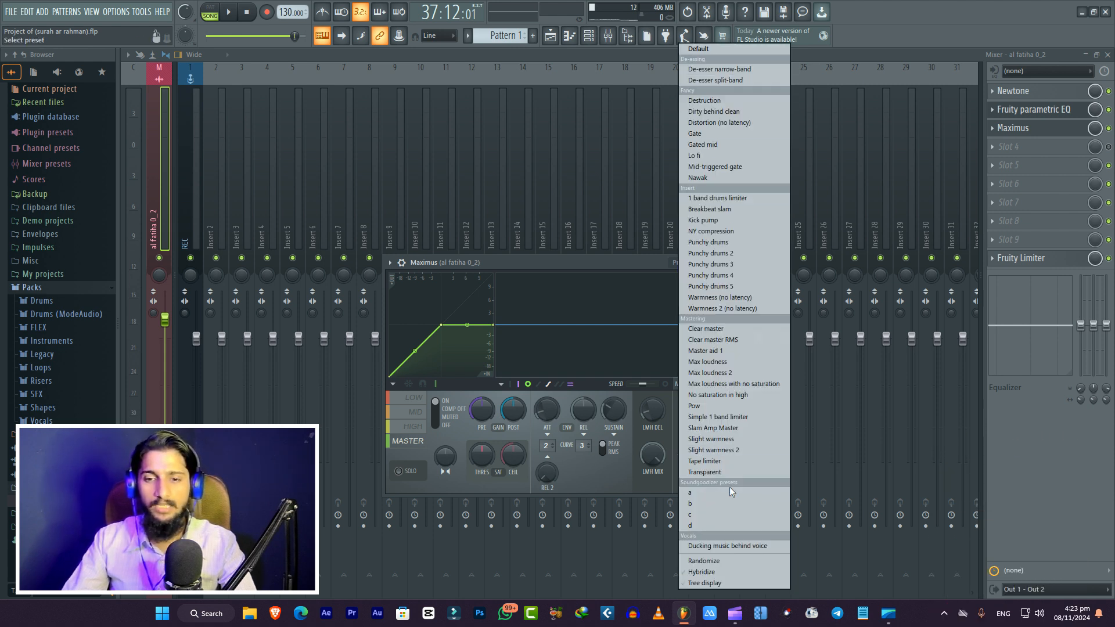
click(525, 264)
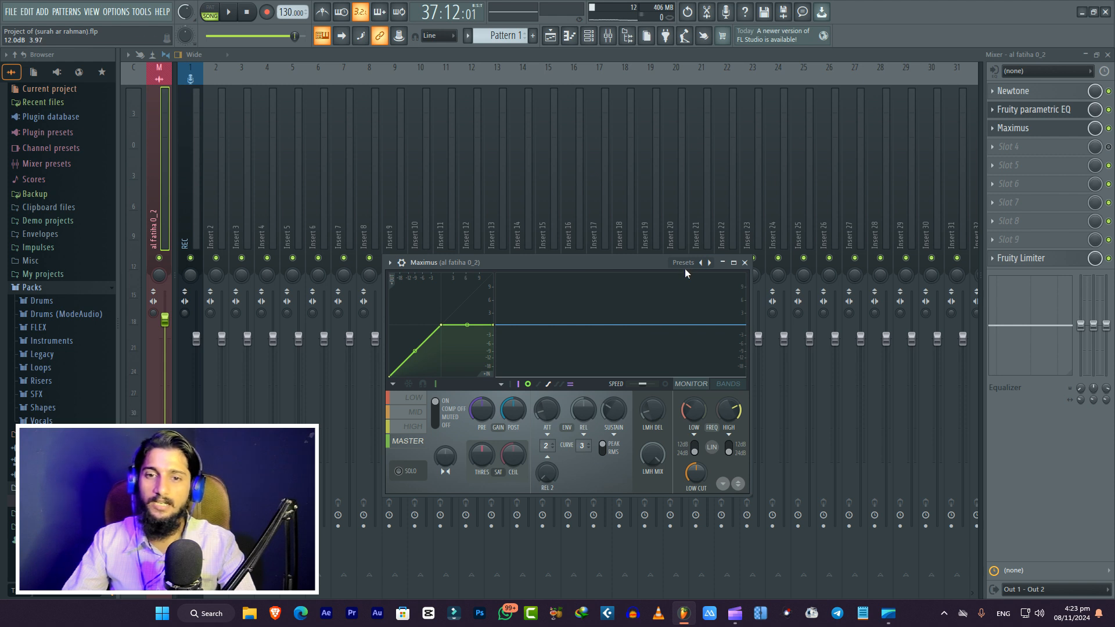
click(684, 268)
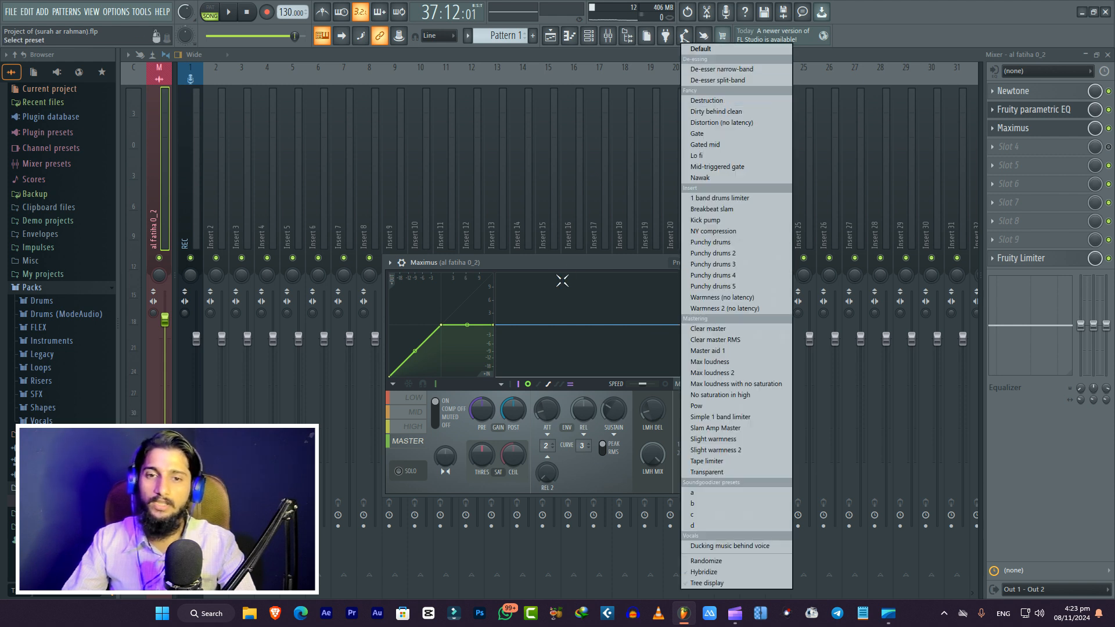
click(563, 263)
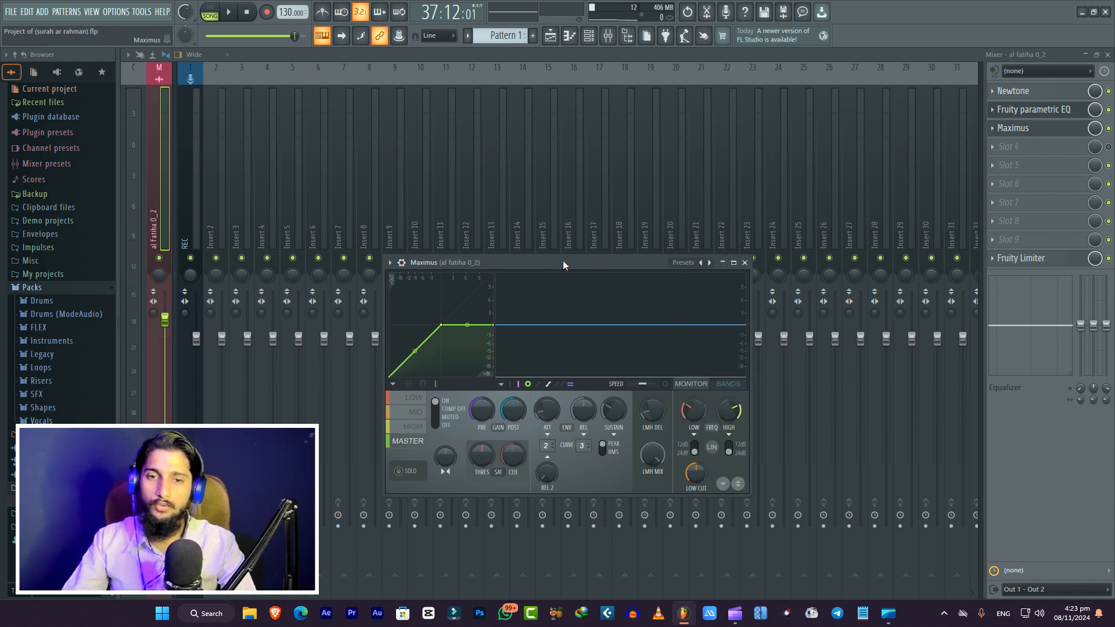
click(745, 263)
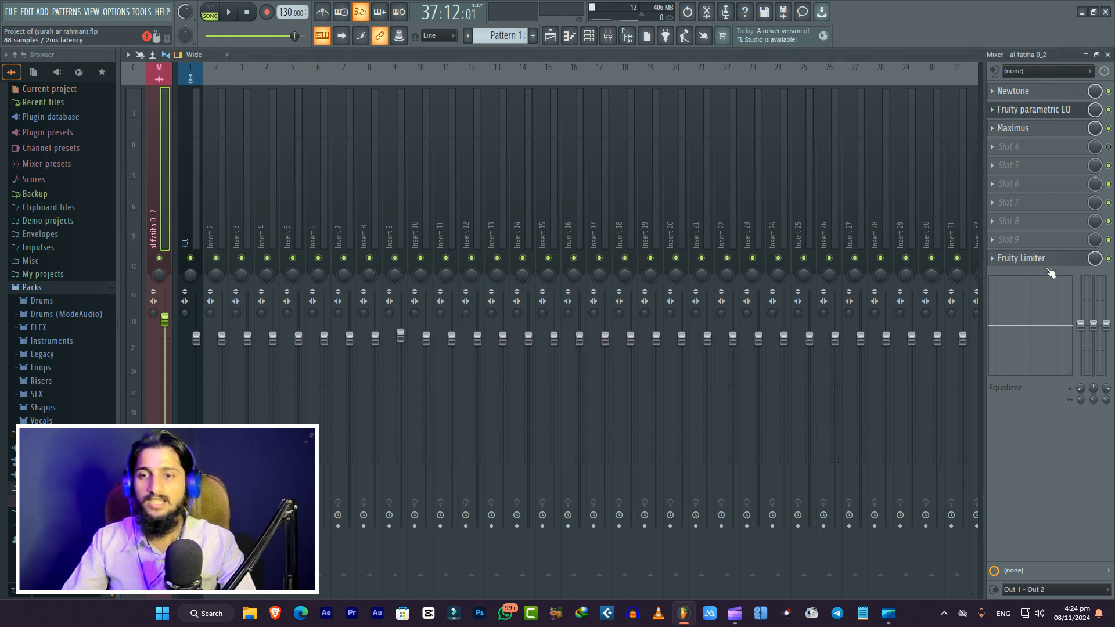